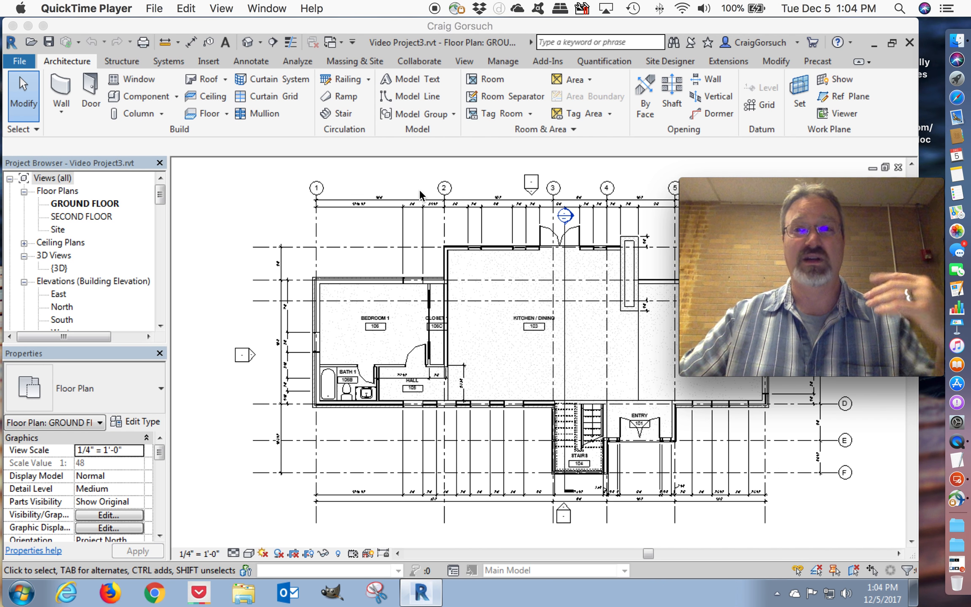
{"action": "mouse_move", "coordinate": [869, 207]}
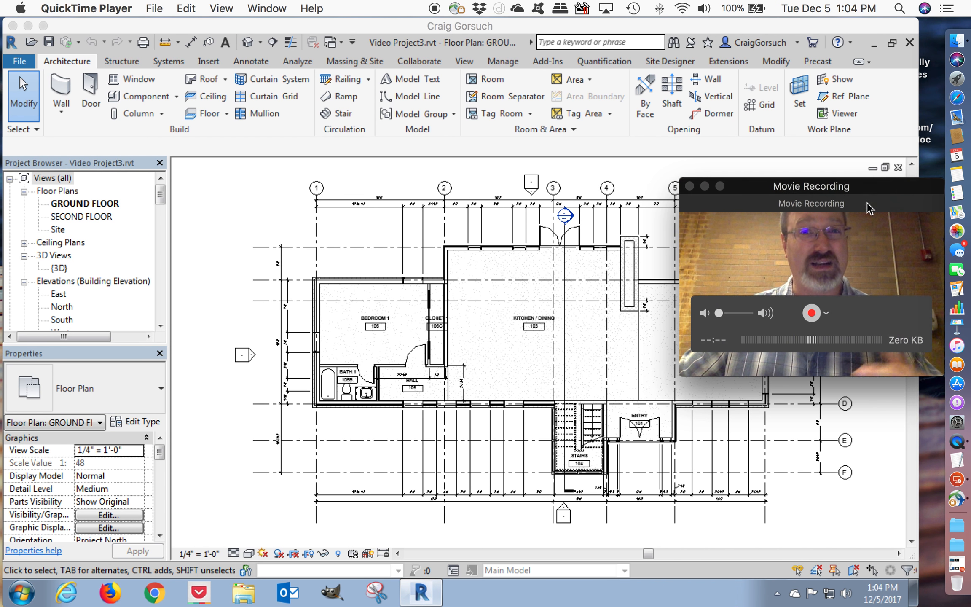
{"action": "left_click", "coordinate": [690, 187]}
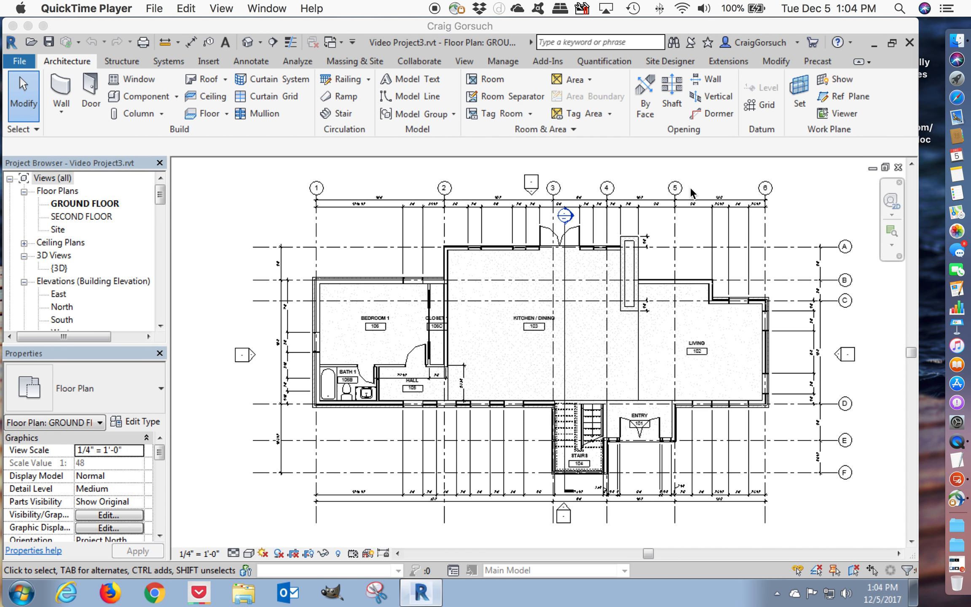
{"action": "key", "text": "ctrl+Up"}
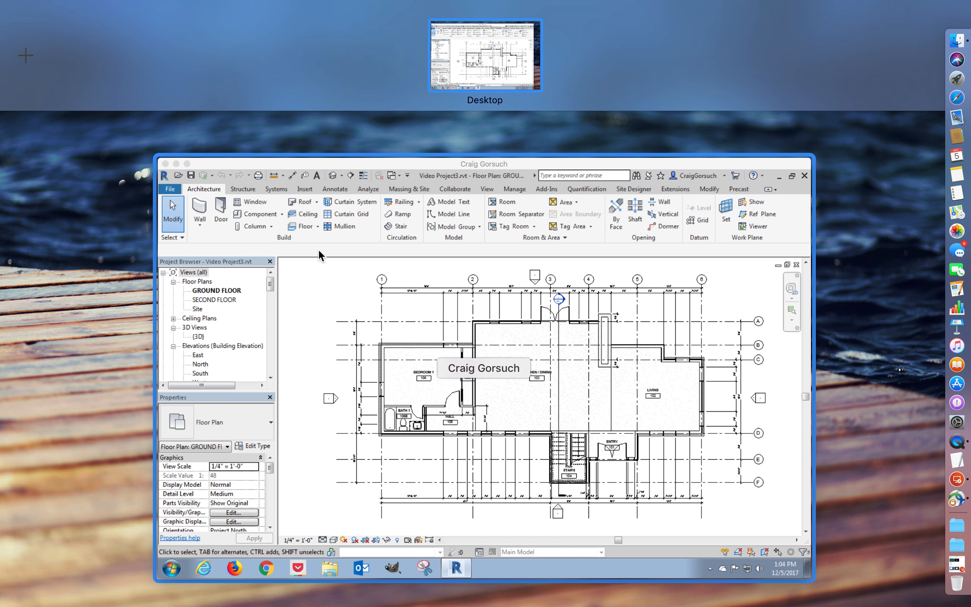
{"action": "left_click", "coordinate": [321, 255]}
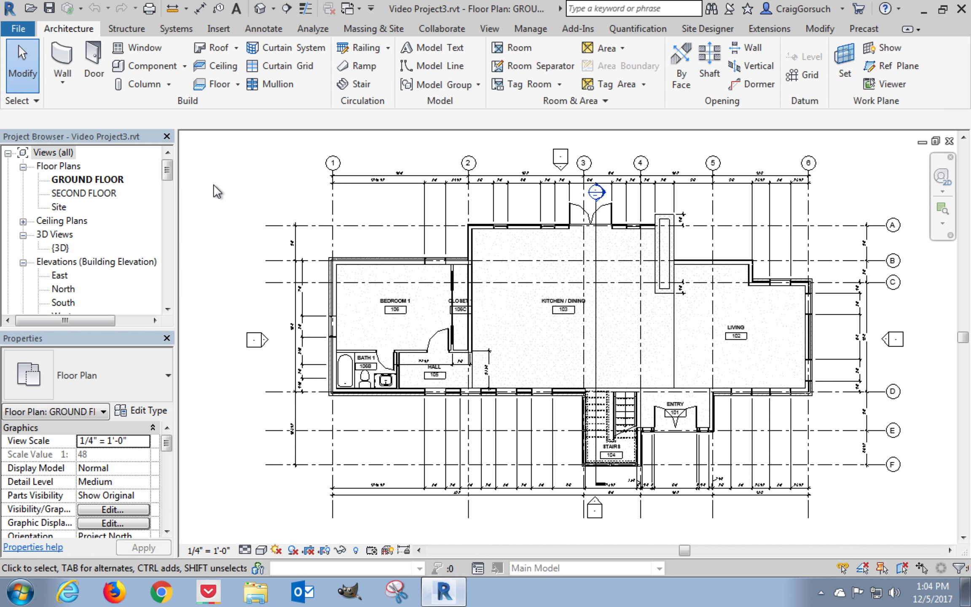
Switch to Windows Explorer and open the Revit folder under OneDrive > Documents > CVAD - Classes > _VIDEO
{"action": "left_click", "coordinate": [255, 592]}
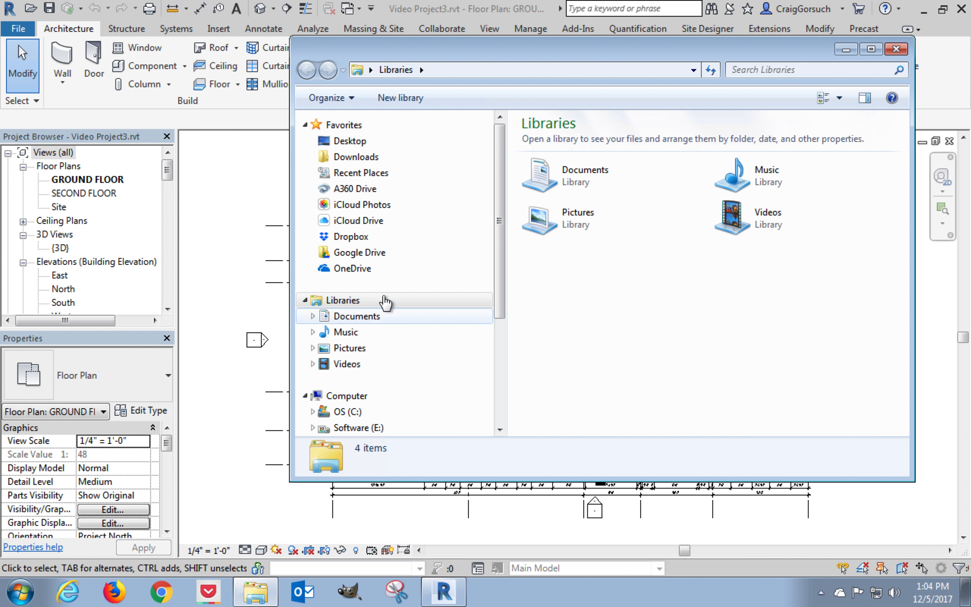
{"action": "left_click", "coordinate": [377, 268]}
{"action": "double_click", "coordinate": [573, 174]}
{"action": "double_click", "coordinate": [588, 158]}
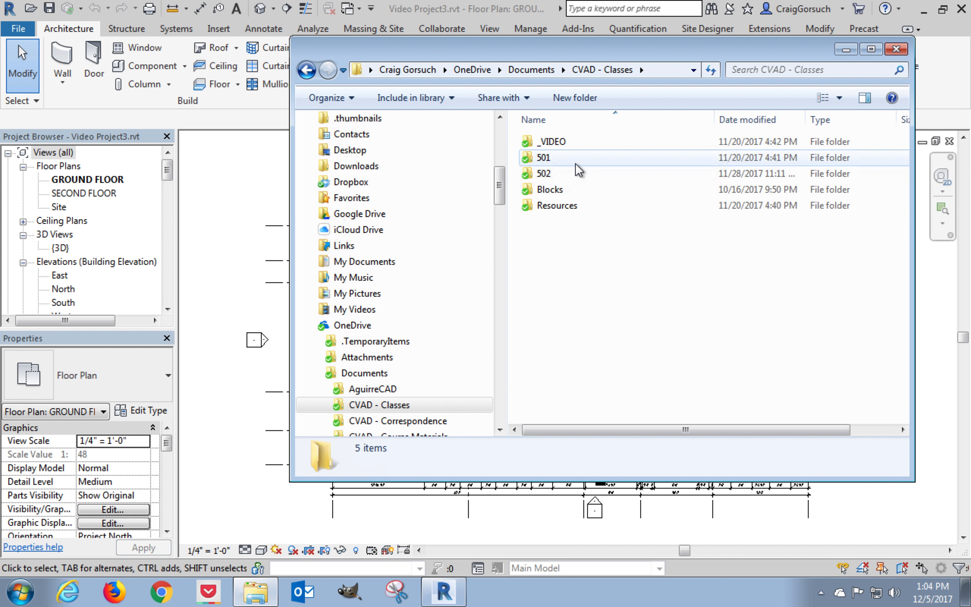
{"action": "left_click", "coordinate": [572, 146]}
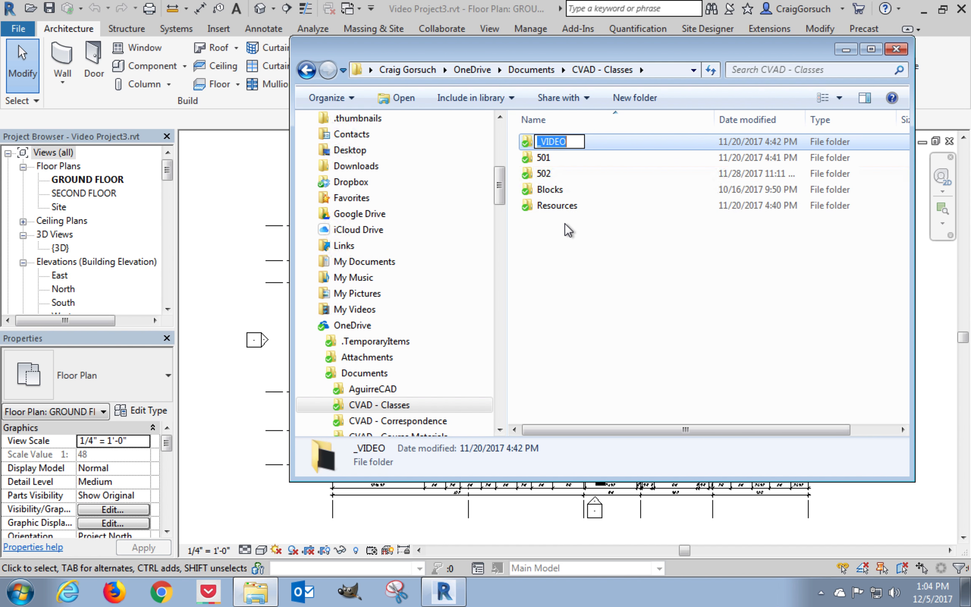
{"action": "double_click", "coordinate": [571, 142]}
{"action": "double_click", "coordinate": [570, 189]}
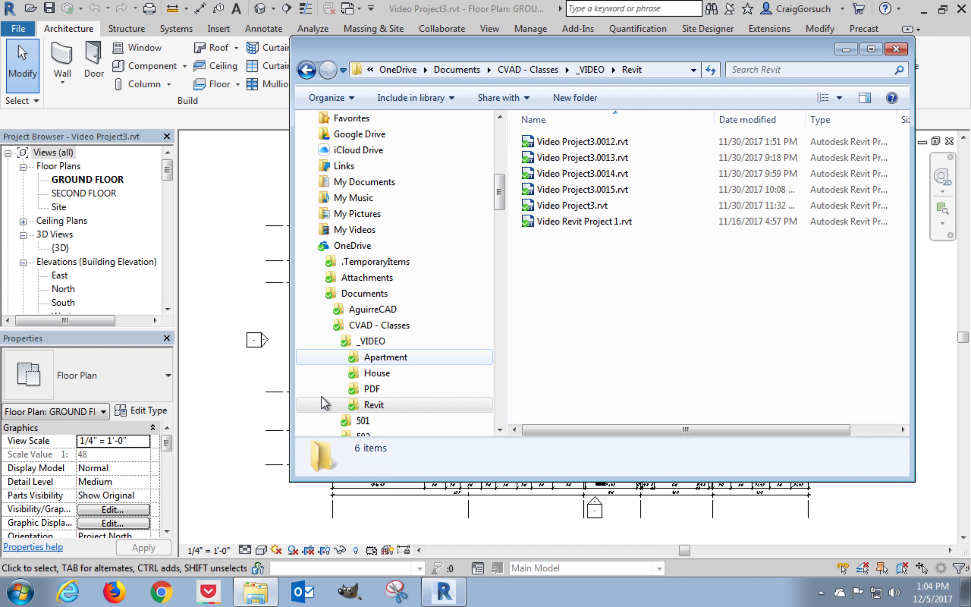
Locate the archive Project3_Inustructions_and_Resources.zip in the CVAD - Classes Resources folder
{"action": "left_click", "coordinate": [499, 430]}
{"action": "left_click", "coordinate": [499, 430]}
{"action": "left_click", "coordinate": [499, 430]}
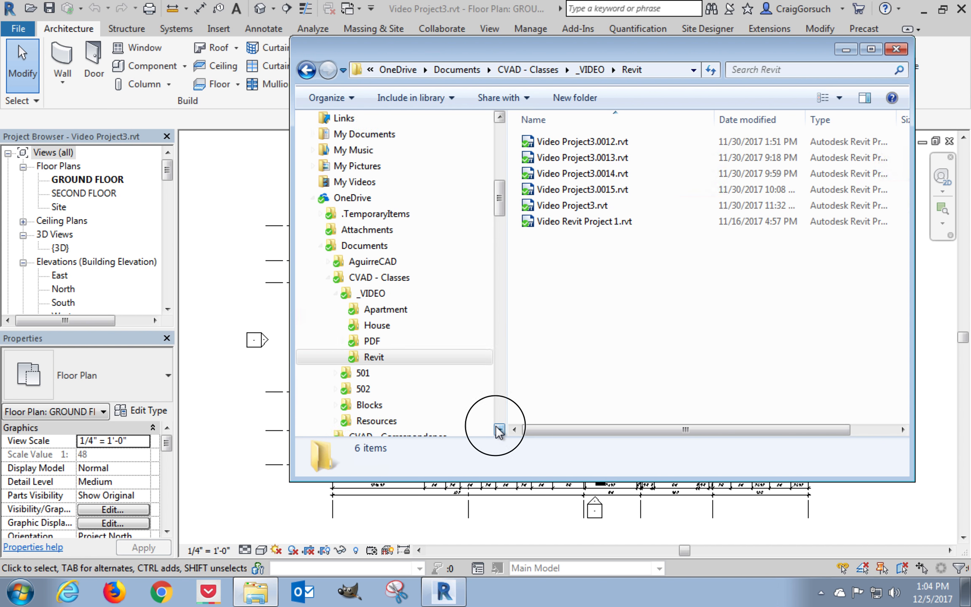
{"action": "left_click", "coordinate": [499, 430]}
{"action": "left_click", "coordinate": [500, 430]}
{"action": "left_click", "coordinate": [398, 389]}
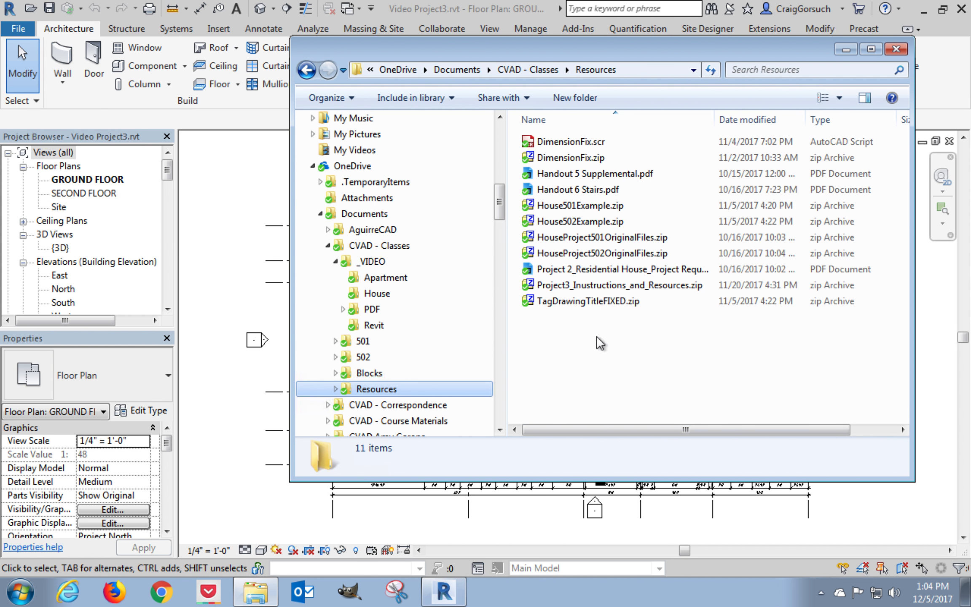
{"action": "left_click", "coordinate": [596, 289]}
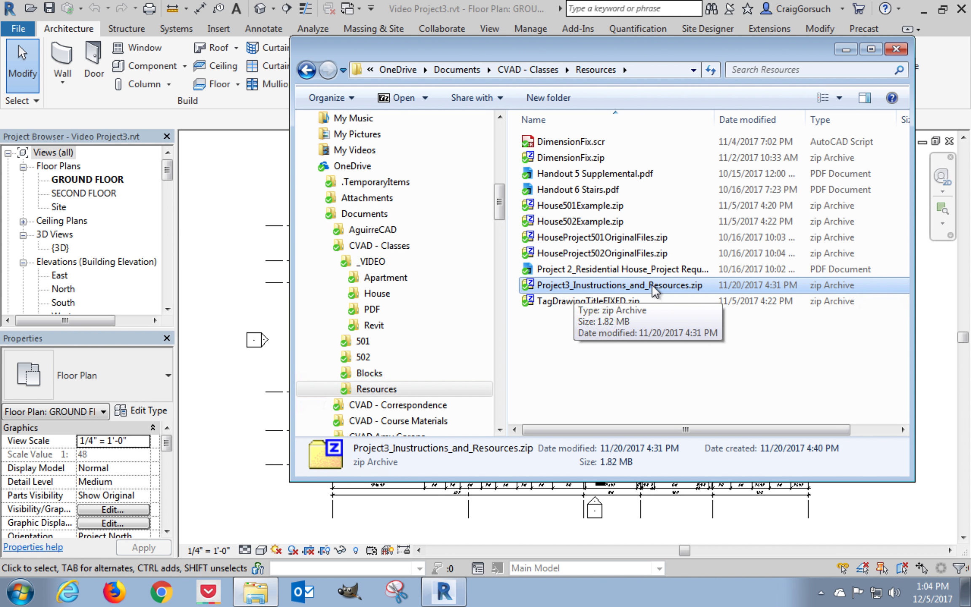
Copy the Project3_Inustructions_and_Resources folder from the 501 Revit folder into the _VIDEO Revit folder
{"action": "left_click", "coordinate": [374, 346]}
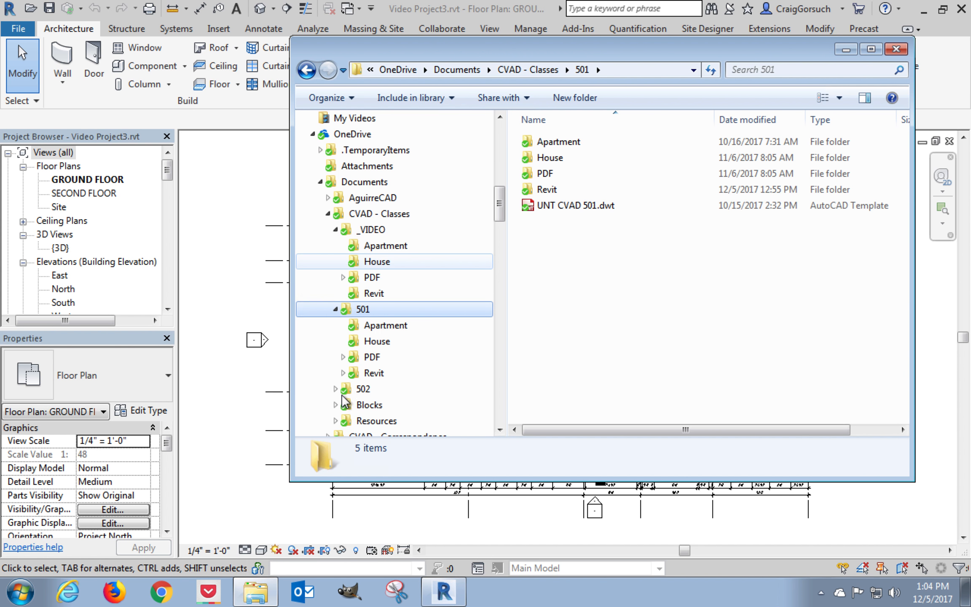
{"action": "left_click", "coordinate": [342, 373]}
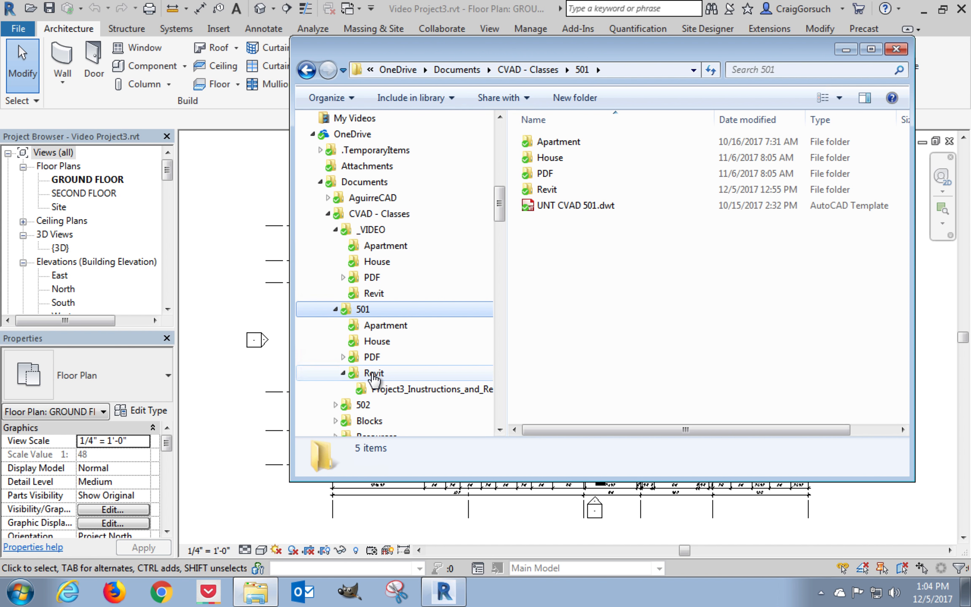
{"action": "left_click", "coordinate": [373, 374]}
{"action": "left_click", "coordinate": [613, 143]}
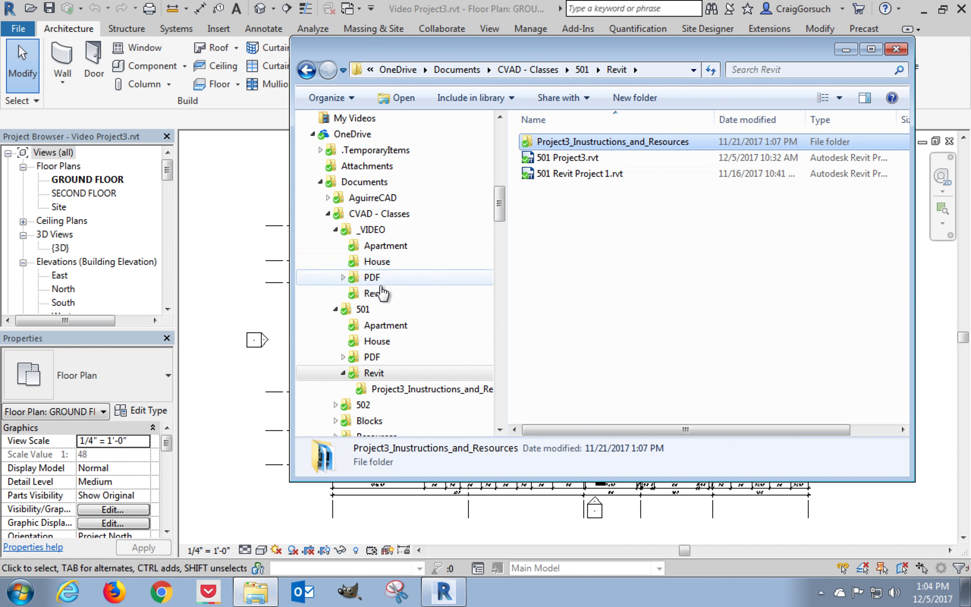
{"action": "left_click", "coordinate": [380, 293]}
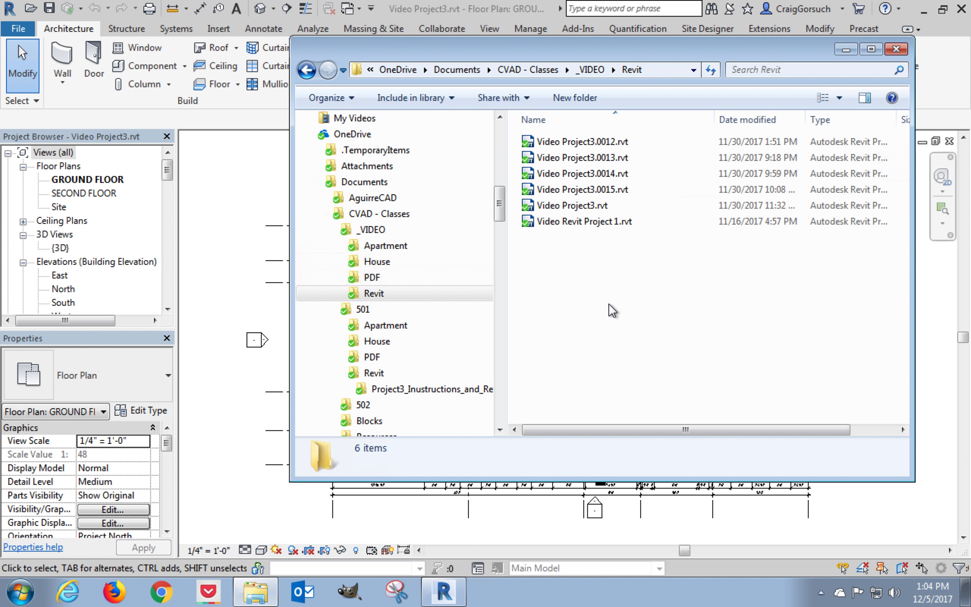
{"action": "key", "text": "ctrl+v"}
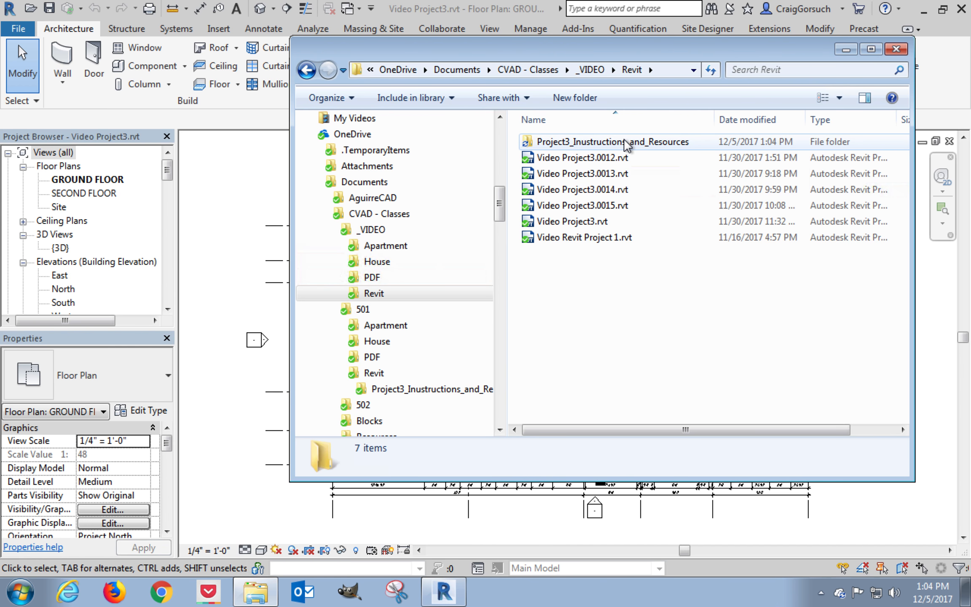
Load the title block family D 22 x 34 Horizontal.rfa from the copied resources folder into the open Revit project
{"action": "double_click", "coordinate": [627, 144]}
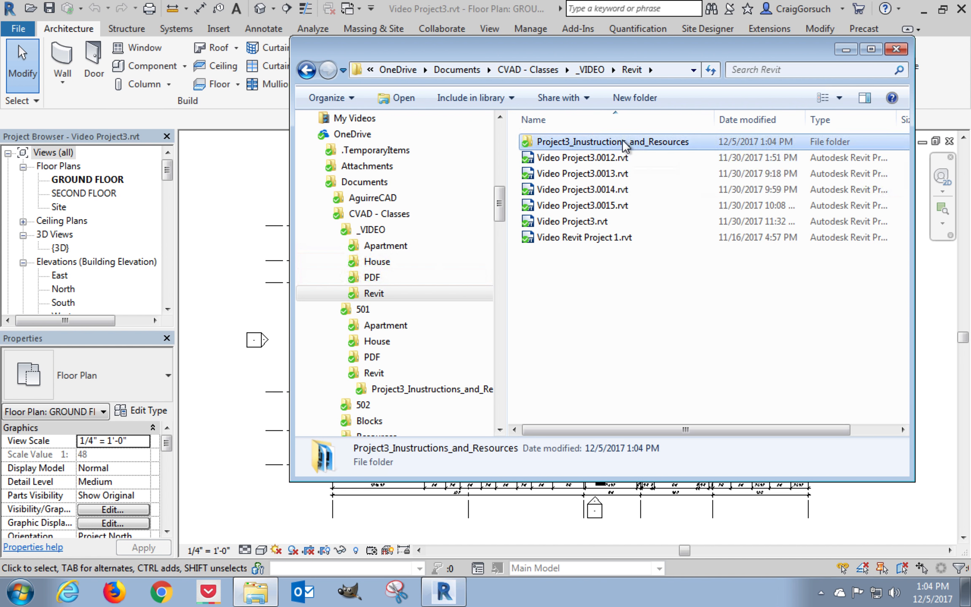
{"action": "left_click", "coordinate": [623, 159]}
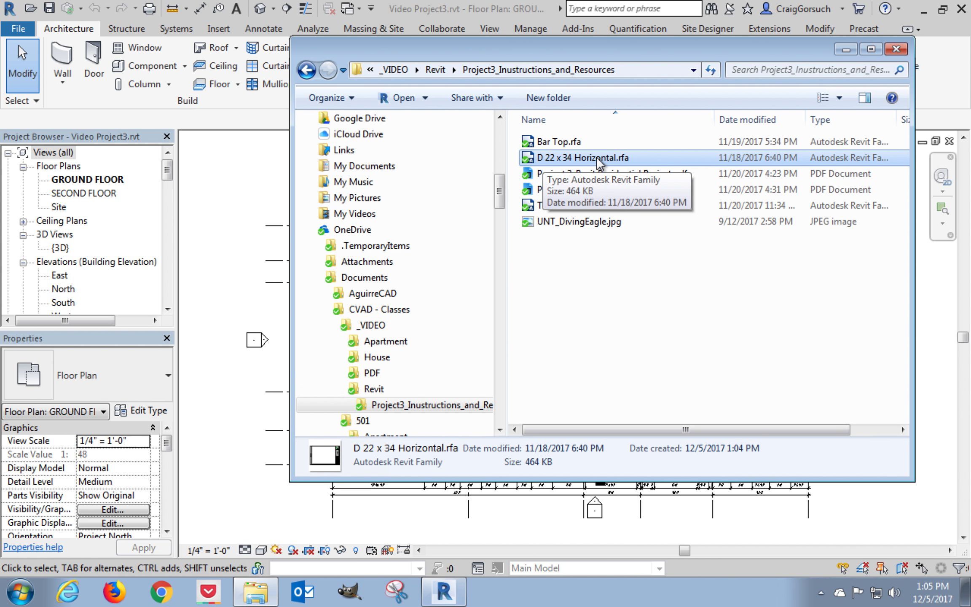
{"action": "left_click_drag", "start_coordinate": [598, 160], "coordinate": [234, 204]}
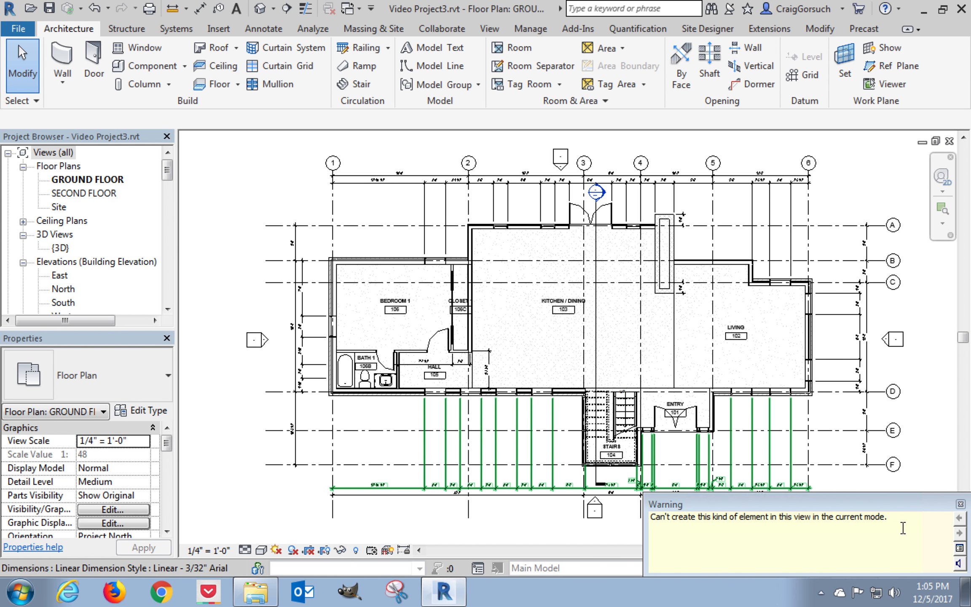
{"action": "left_click", "coordinate": [960, 503]}
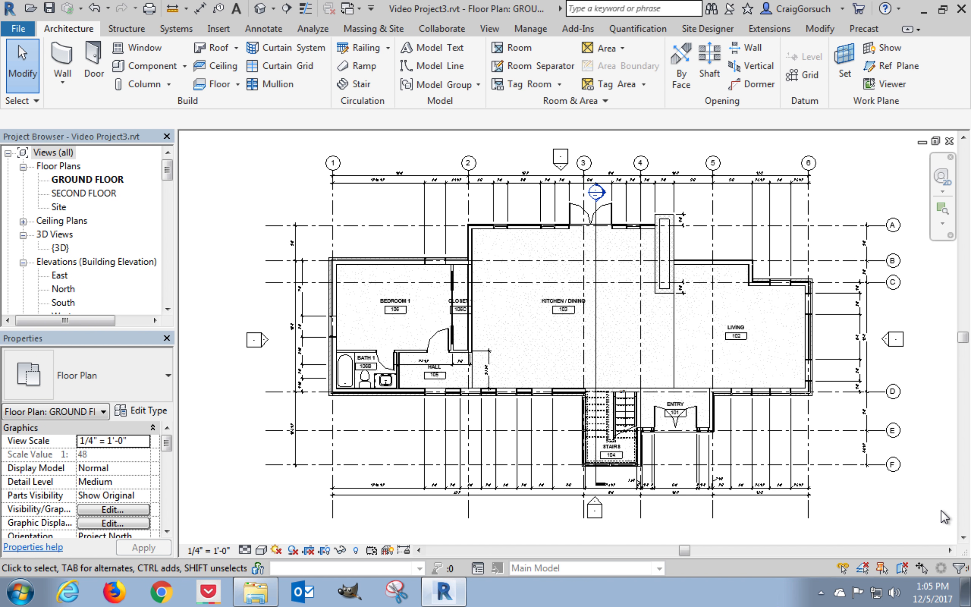
Create a new sheet using the D 22 x 34 Horizontal title block
{"action": "left_click", "coordinate": [500, 32]}
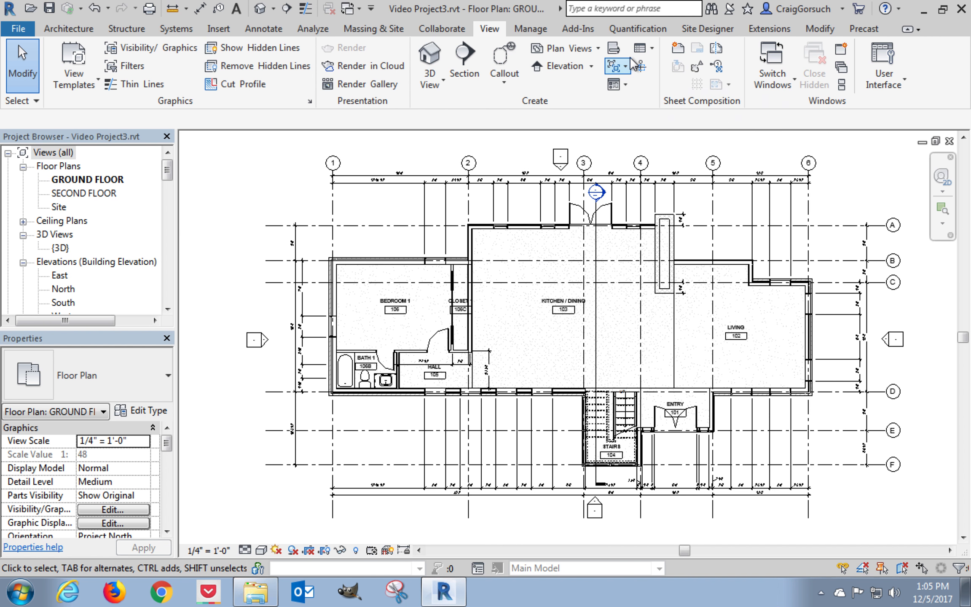
{"action": "left_click", "coordinate": [678, 50]}
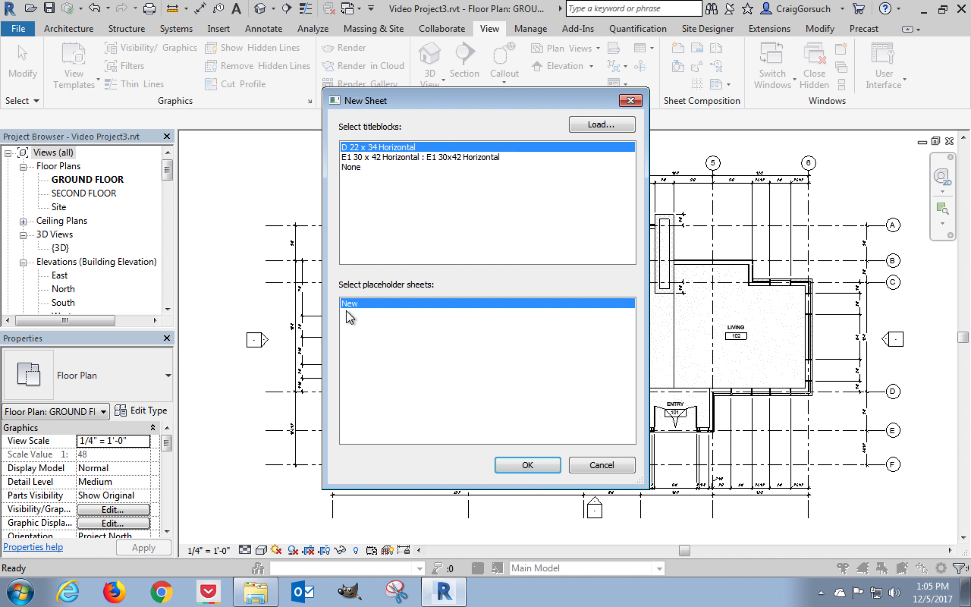
{"action": "left_click", "coordinate": [529, 464]}
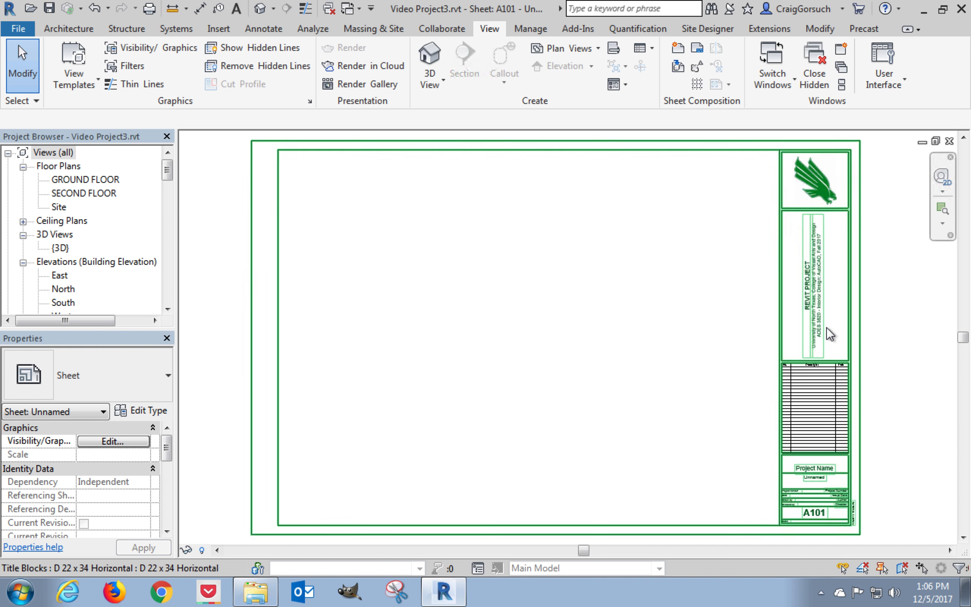
Fill the title block's "?" field below the course line with VIDEO
{"action": "scroll", "coordinate": [826, 344], "scroll_direction": "up", "scroll_amount": 2}
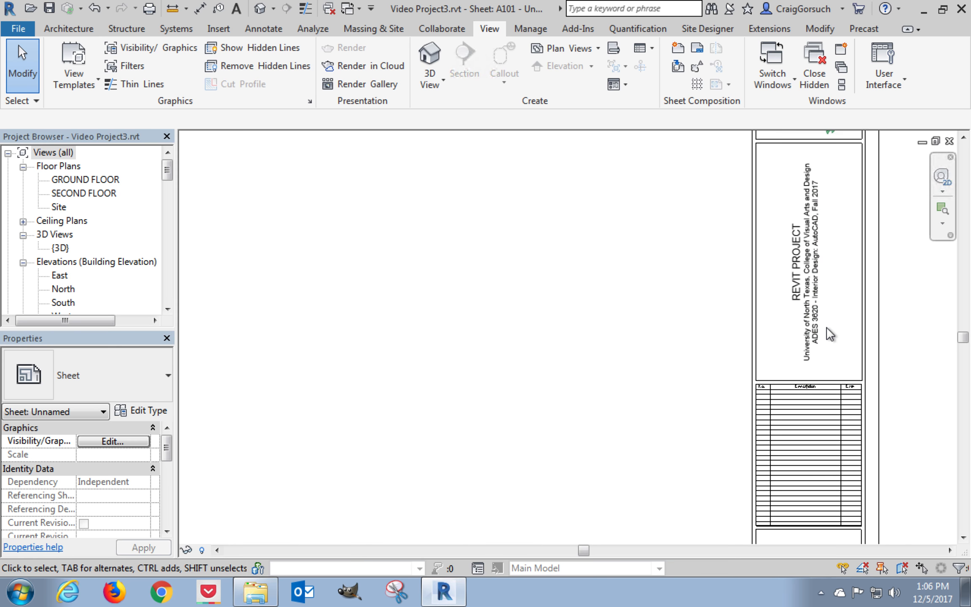
{"action": "left_click", "coordinate": [863, 322]}
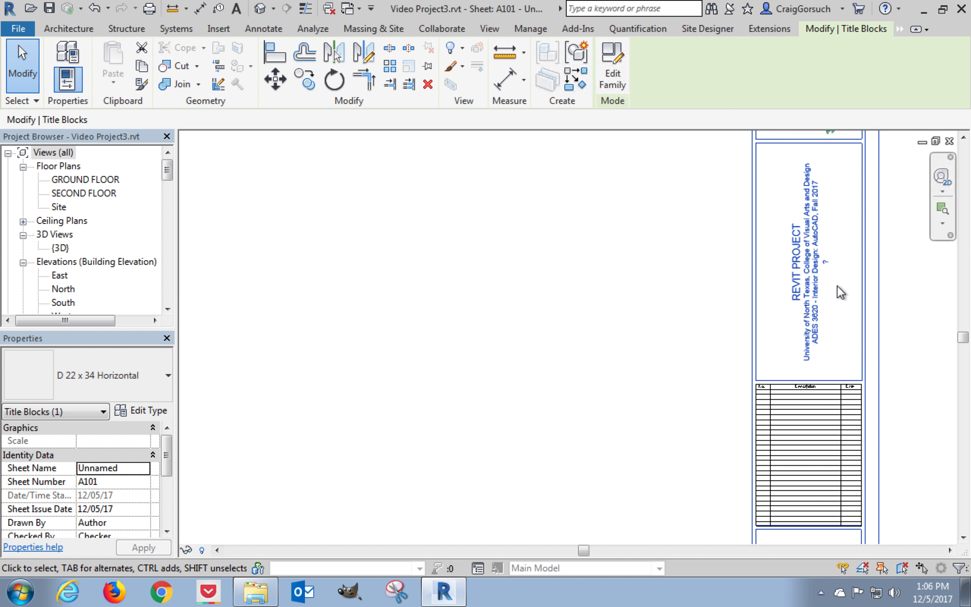
{"action": "scroll", "coordinate": [836, 276], "scroll_direction": "up", "scroll_amount": 3}
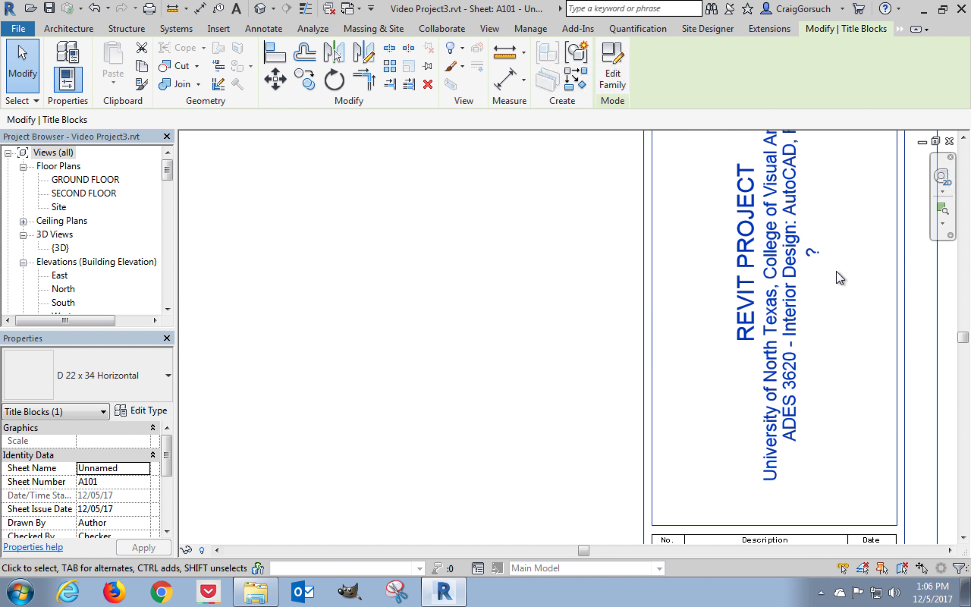
{"action": "left_click", "coordinate": [804, 249]}
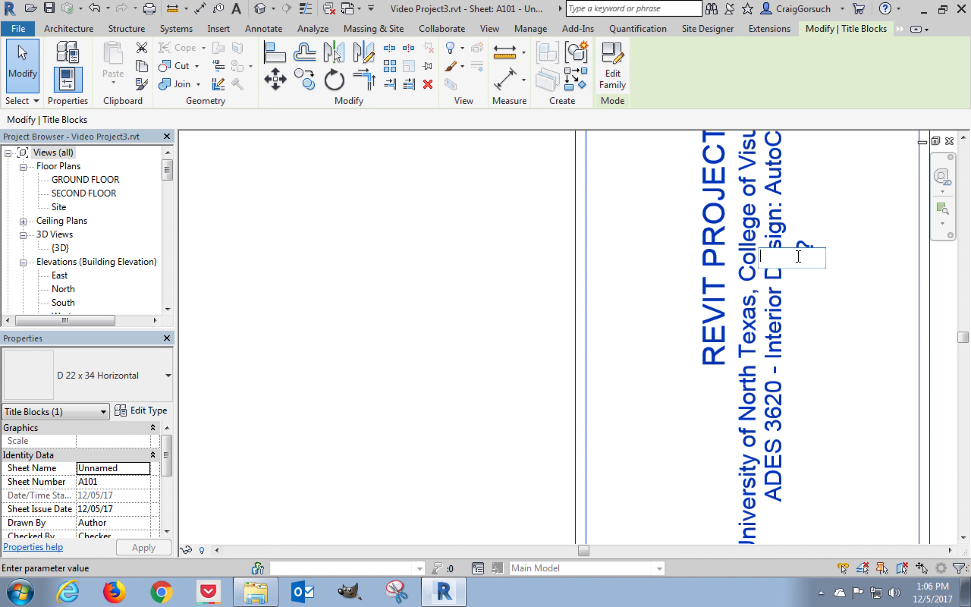
{"action": "key", "text": "Caps_Lock"}
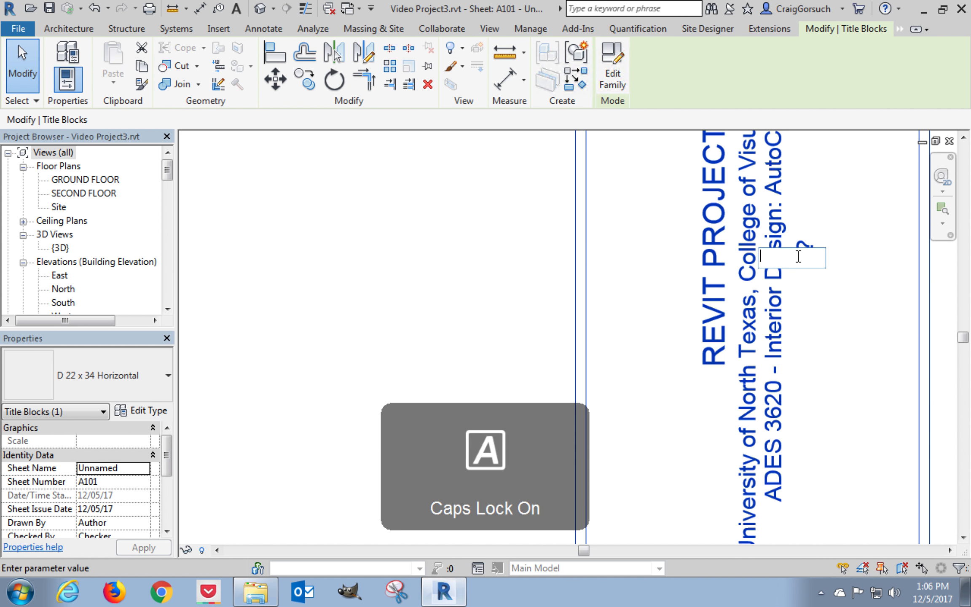
{"action": "type", "text": "VIDEO"}
{"action": "type", "text": " EXAMPLE"}
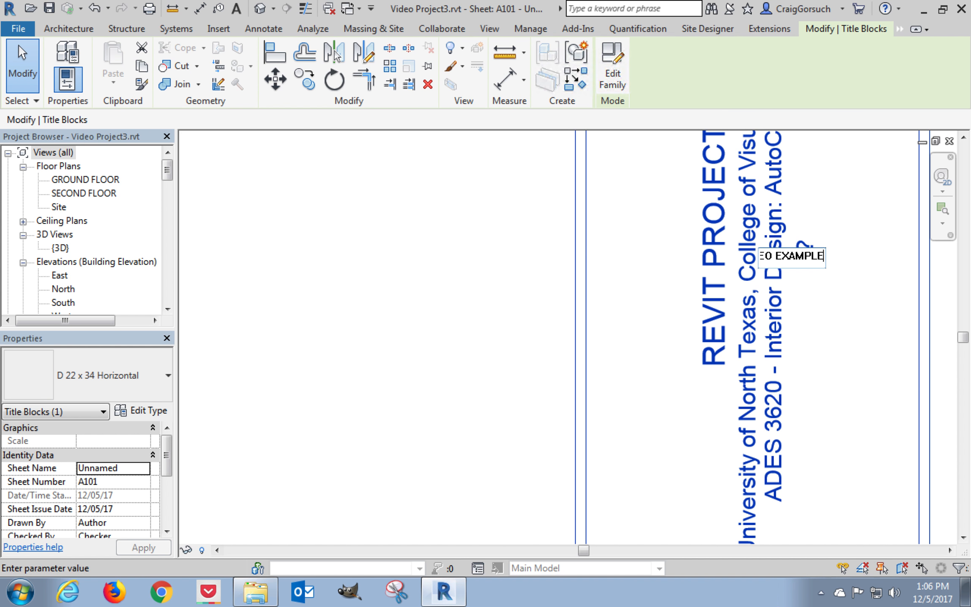
{"action": "key", "text": "BackSpace"}
{"action": "key", "text": "BackSpace"}
{"action": "key", "text": "BackSpace"}
{"action": "key", "text": "BackSpace"}
{"action": "key", "text": "BackSpace"}
{"action": "key", "text": "BackSpace"}
{"action": "key", "text": "BackSpace"}
{"action": "key", "text": "BackSpace"}
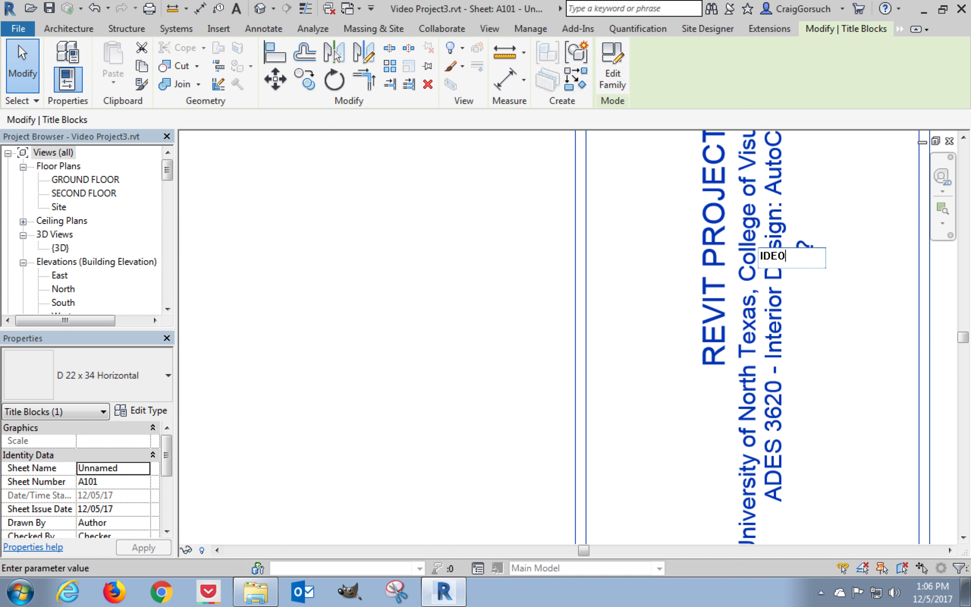
{"action": "key", "text": "Return"}
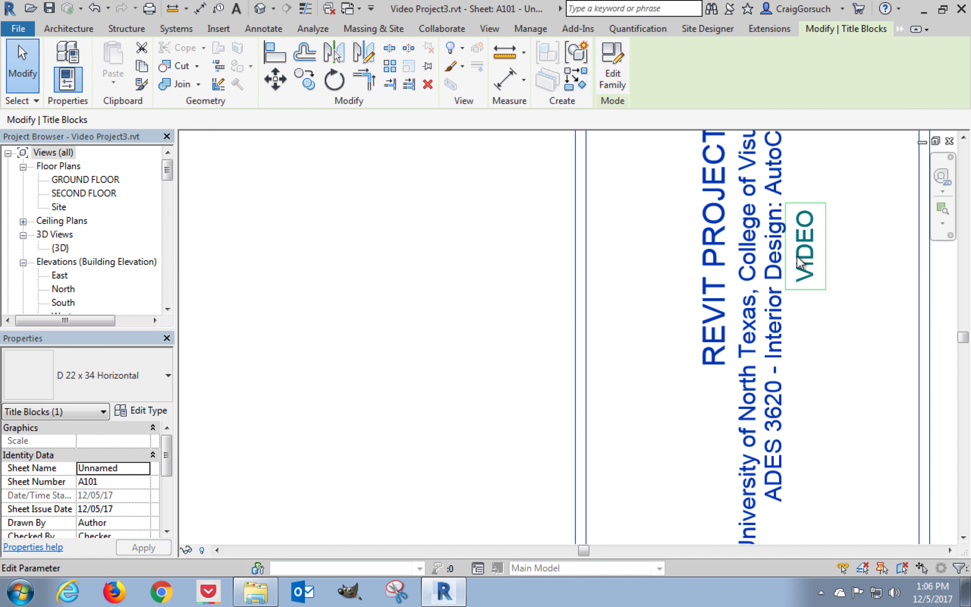
Extend the title block's VIDEO text to read YOUTUBE VIDEO
{"action": "left_click", "coordinate": [803, 257]}
{"action": "key", "text": "Home"}
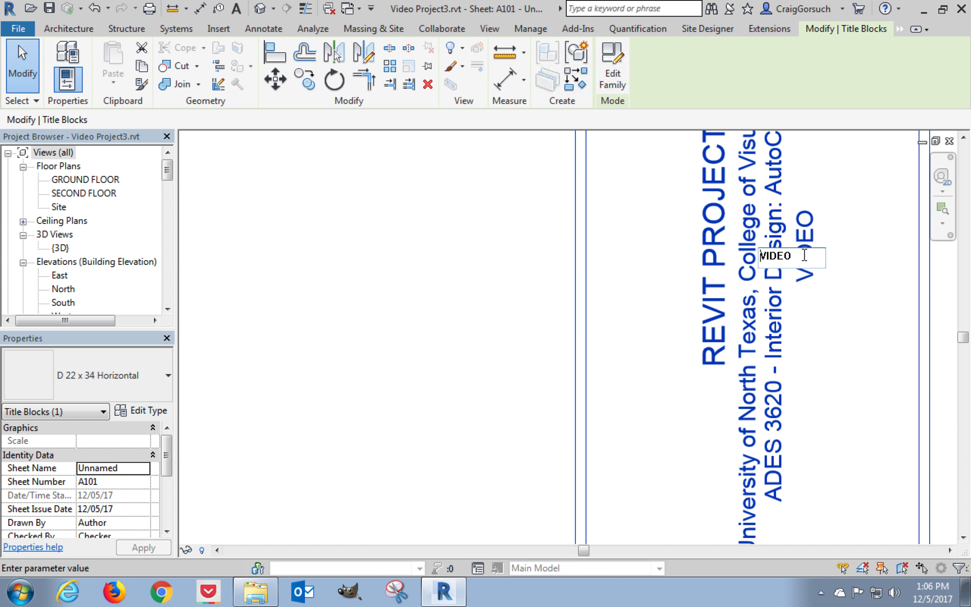
{"action": "type", "text": "YOUTUBE VI"}
{"action": "key", "text": "Return"}
{"action": "left_click", "coordinate": [624, 307]}
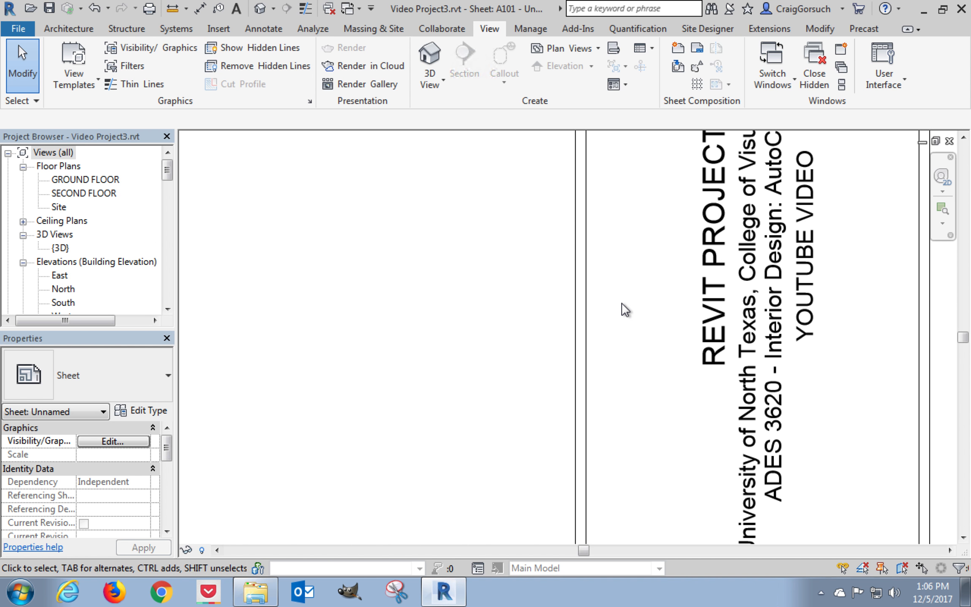
Set the title block's project name above the sheet name to REVIT PROJECT
{"action": "scroll", "coordinate": [414, 289], "scroll_direction": "down", "scroll_amount": 1}
{"action": "scroll", "coordinate": [413, 288], "scroll_direction": "down", "scroll_amount": 4}
{"action": "middle_click_drag", "start_coordinate": [458, 392], "coordinate": [528, 161]}
{"action": "middle_click_drag", "start_coordinate": [493, 333], "coordinate": [499, 271]}
{"action": "scroll", "coordinate": [582, 396], "scroll_direction": "up", "scroll_amount": 5}
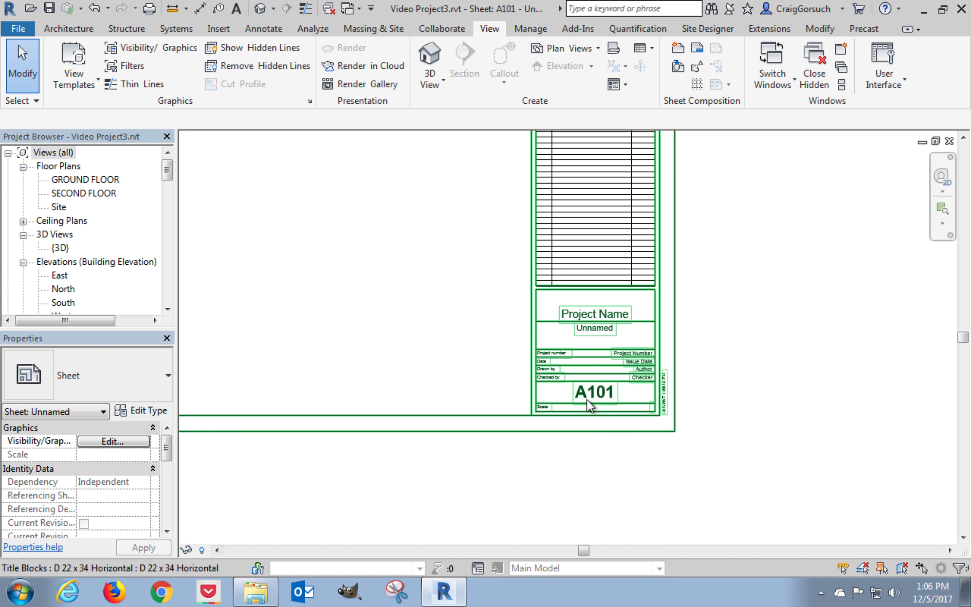
{"action": "scroll", "coordinate": [632, 422], "scroll_direction": "up", "scroll_amount": 2}
{"action": "middle_click_drag", "start_coordinate": [632, 421], "coordinate": [670, 448]}
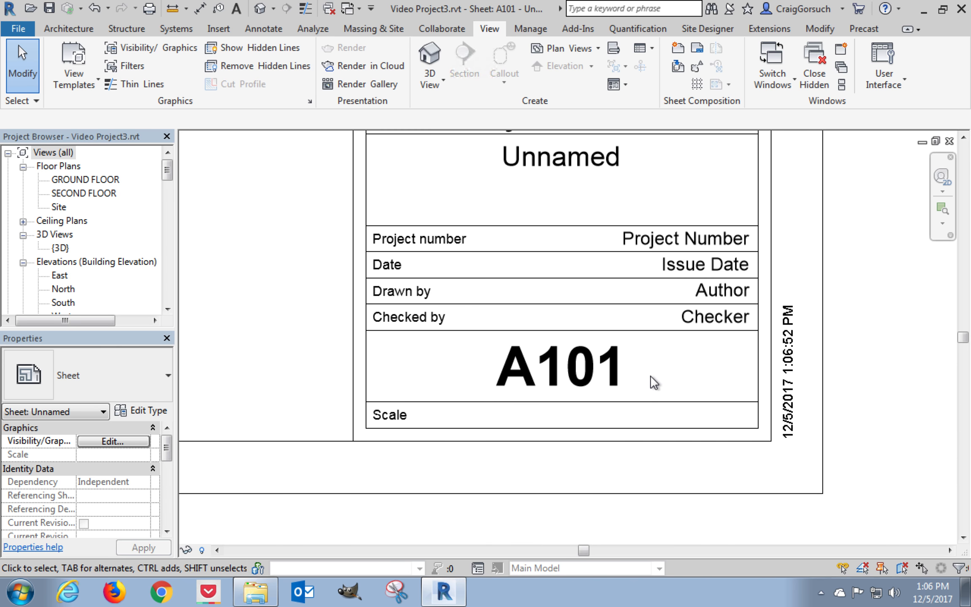
{"action": "left_click", "coordinate": [665, 406]}
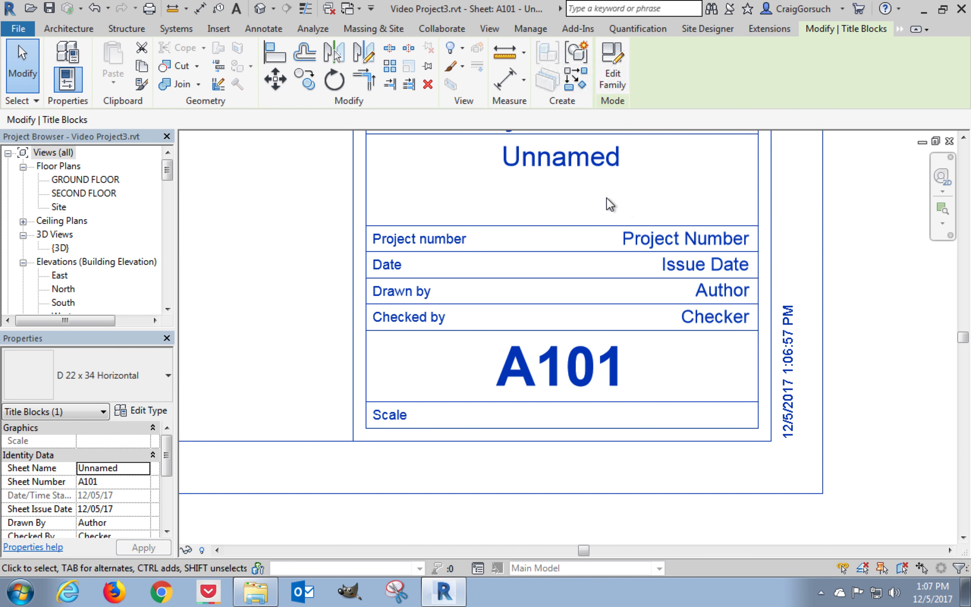
{"action": "middle_click_drag", "start_coordinate": [607, 202], "coordinate": [595, 314]}
{"action": "scroll", "coordinate": [594, 314], "scroll_direction": "down", "scroll_amount": 1}
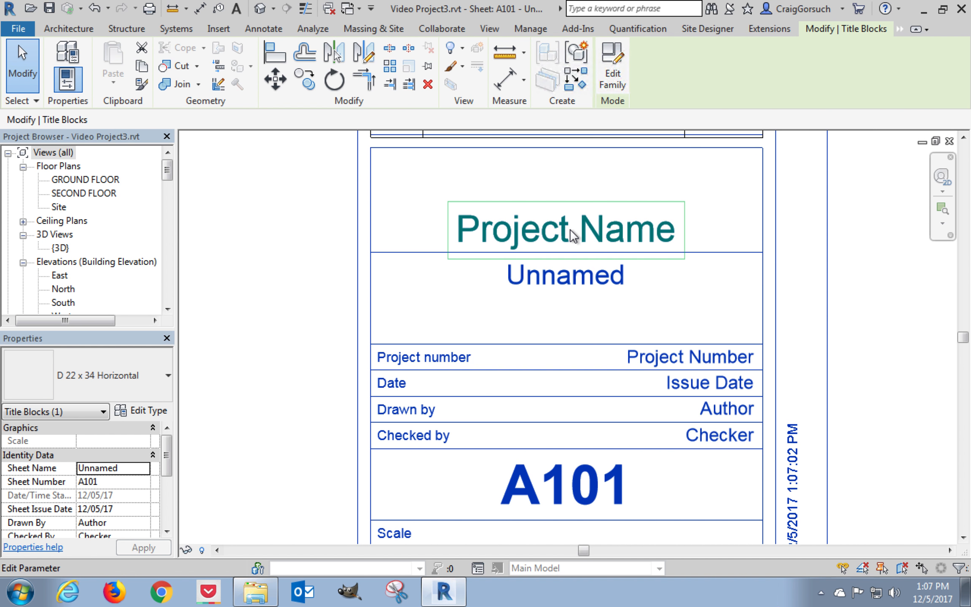
{"action": "left_click", "coordinate": [540, 231]}
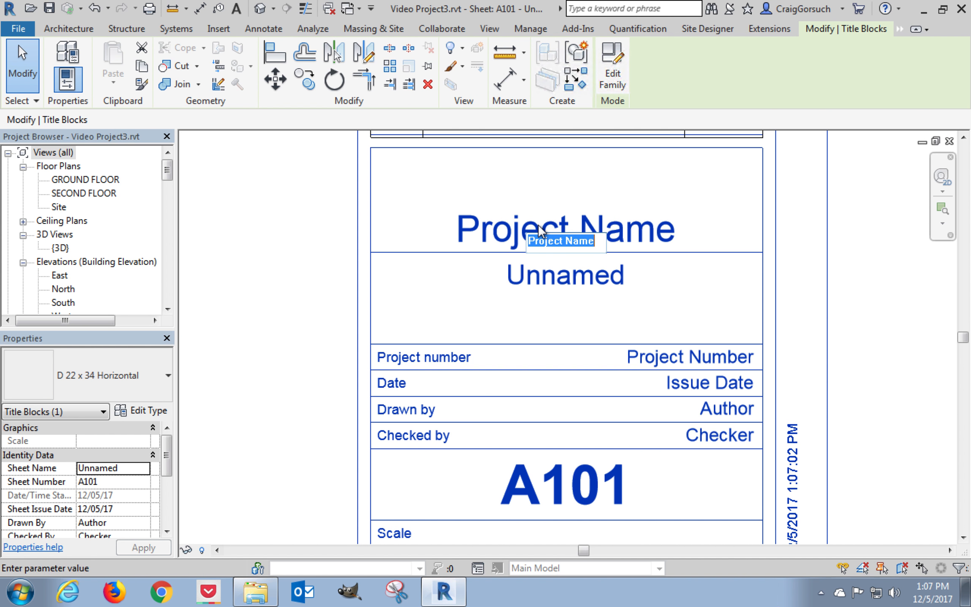
{"action": "type", "text": "REVIT "}
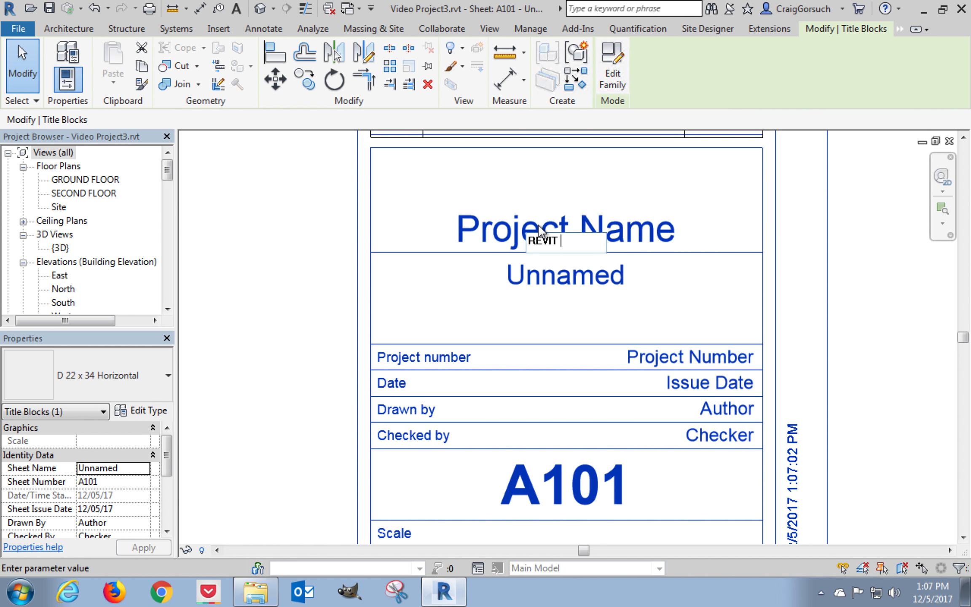
{"action": "type", "text": "PROJECT"}
{"action": "left_click", "coordinate": [711, 278]}
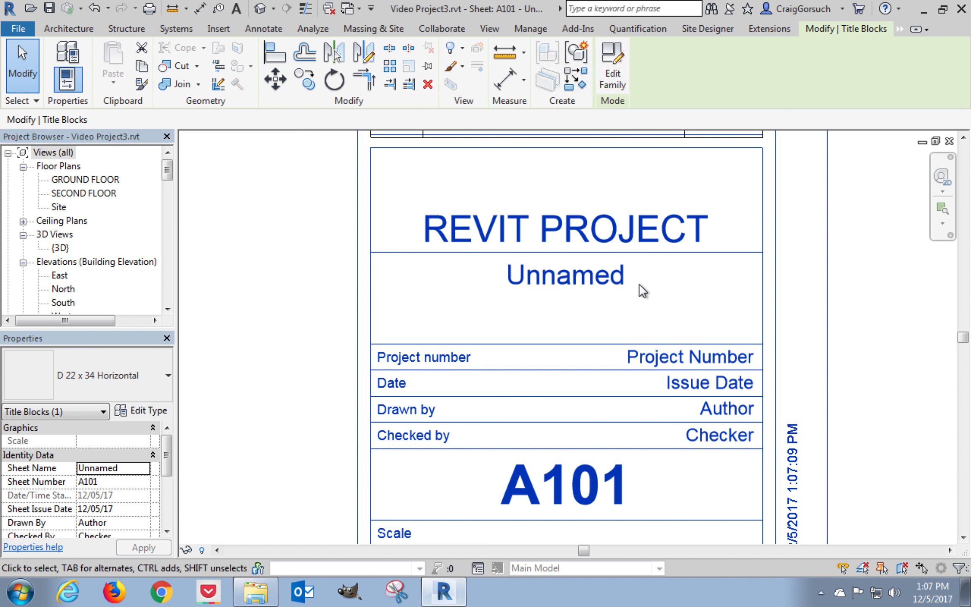
Name the sheet GROUND FLOOR PLAN in the title block, correcting the spelling of GROUND
{"action": "left_click", "coordinate": [604, 284]}
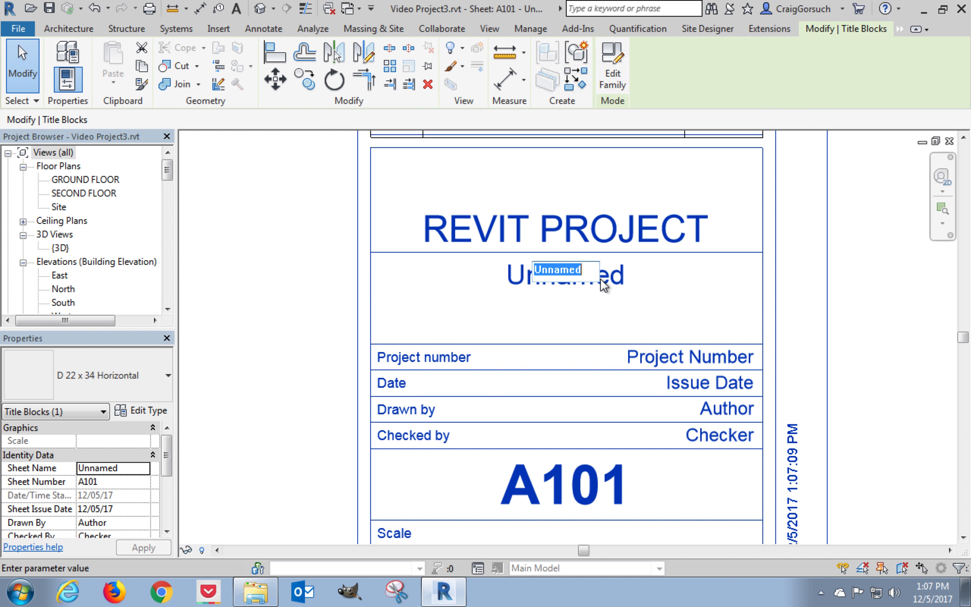
{"action": "type", "text": "GROUND FLOOR PLAN"}
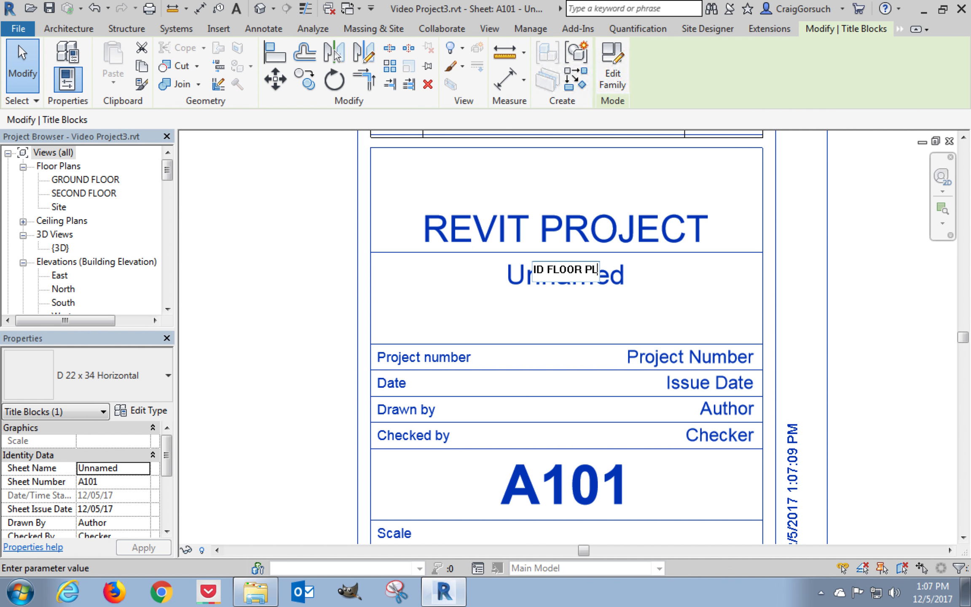
{"action": "key", "text": "Return"}
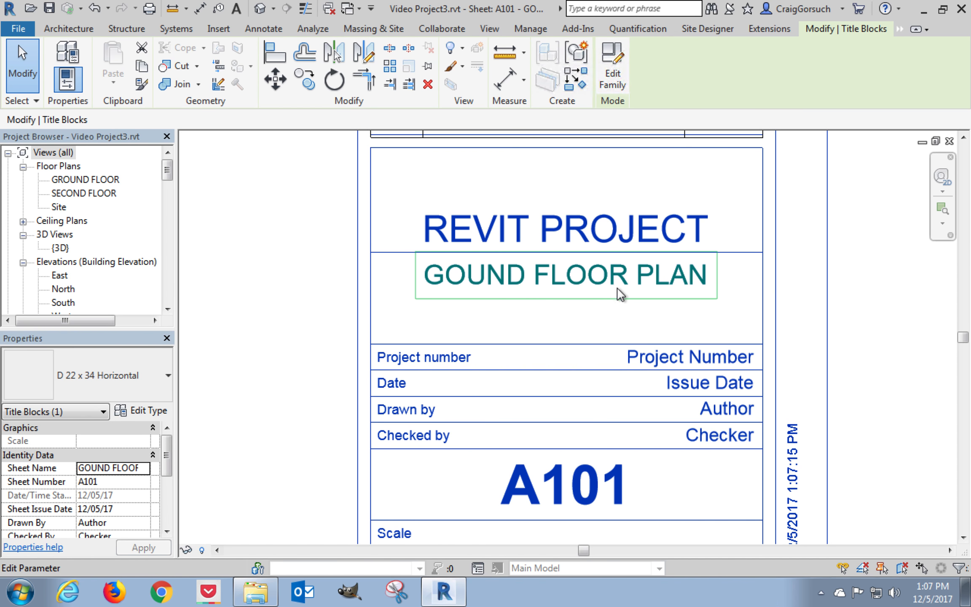
{"action": "left_click", "coordinate": [519, 293]}
{"action": "left_click", "coordinate": [516, 269]}
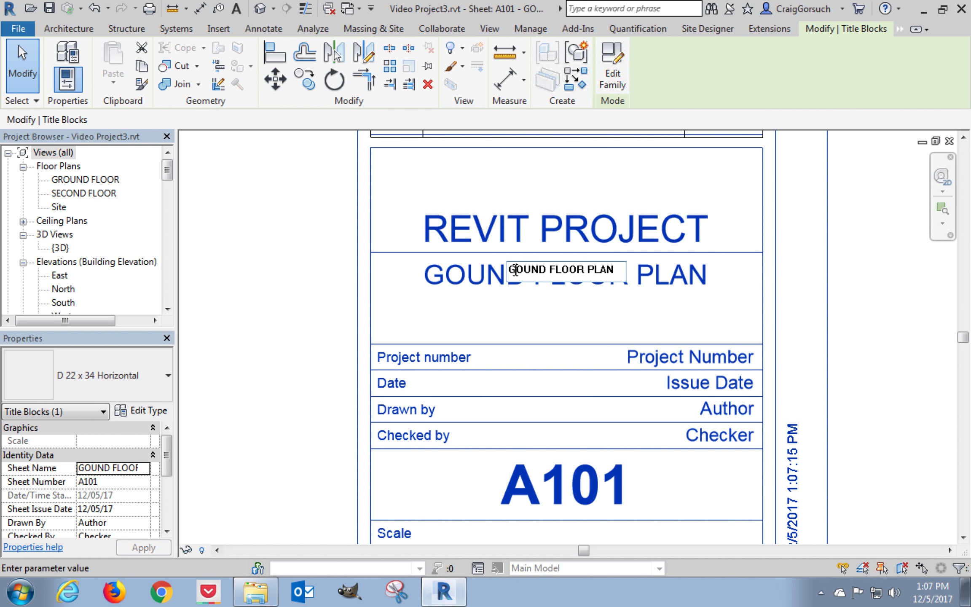
{"action": "type", "text": "R"}
{"action": "key", "text": "Return"}
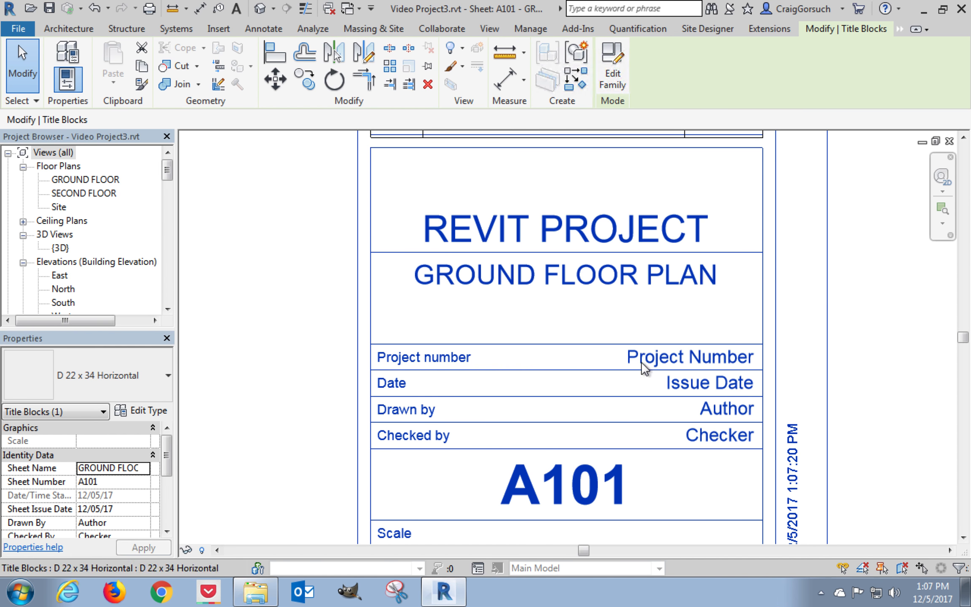
Set the title block's project number to PROJECT 3 and its date to DECEMBER 12, 2017
{"action": "left_click", "coordinate": [651, 365]}
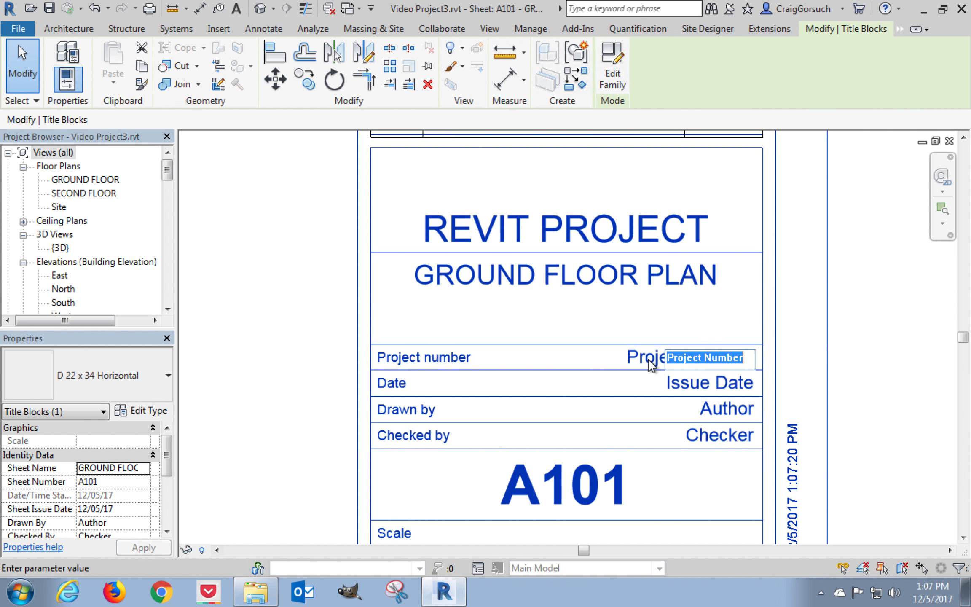
{"action": "type", "text": "PROJECT 3"}
{"action": "key", "text": "Return"}
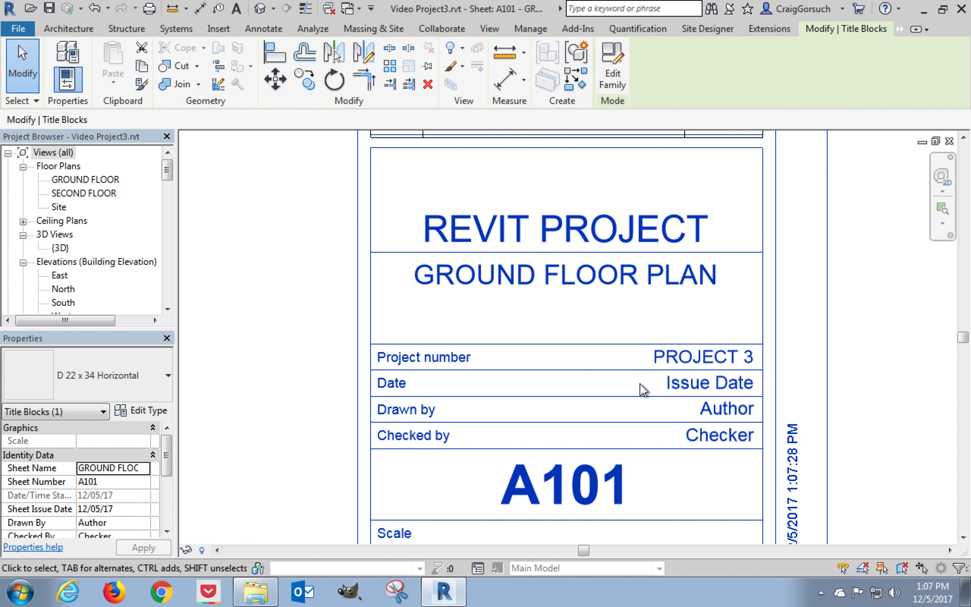
{"action": "left_click", "coordinate": [686, 382]}
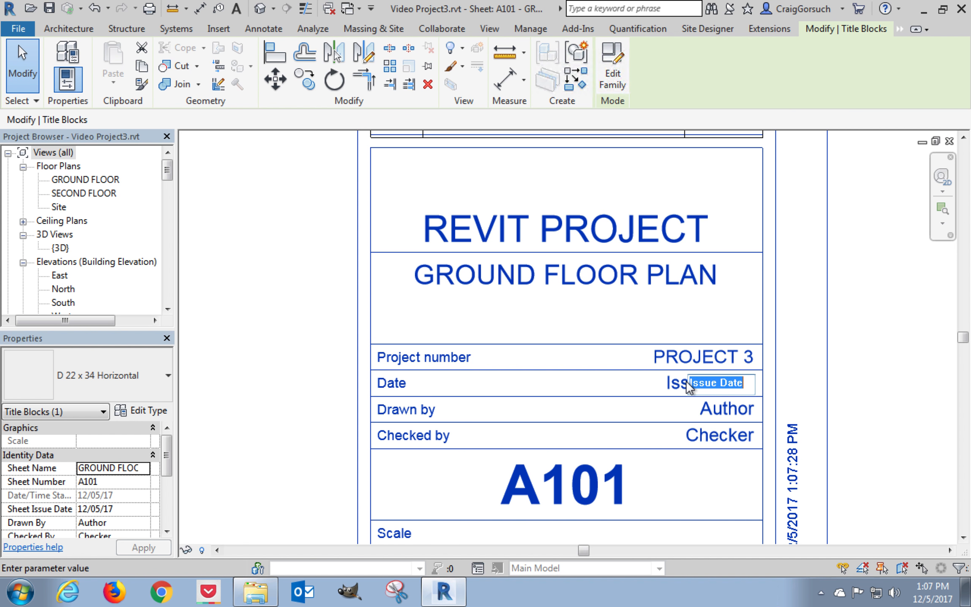
{"action": "type", "text": "DE"}
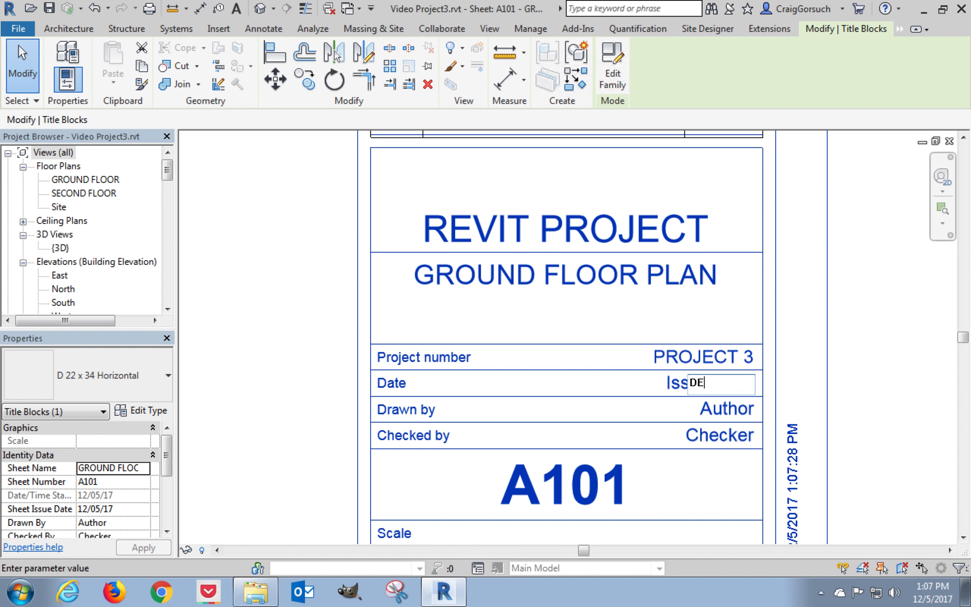
{"action": "type", "text": "CEMBER 12, 2017"}
{"action": "key", "text": "Return"}
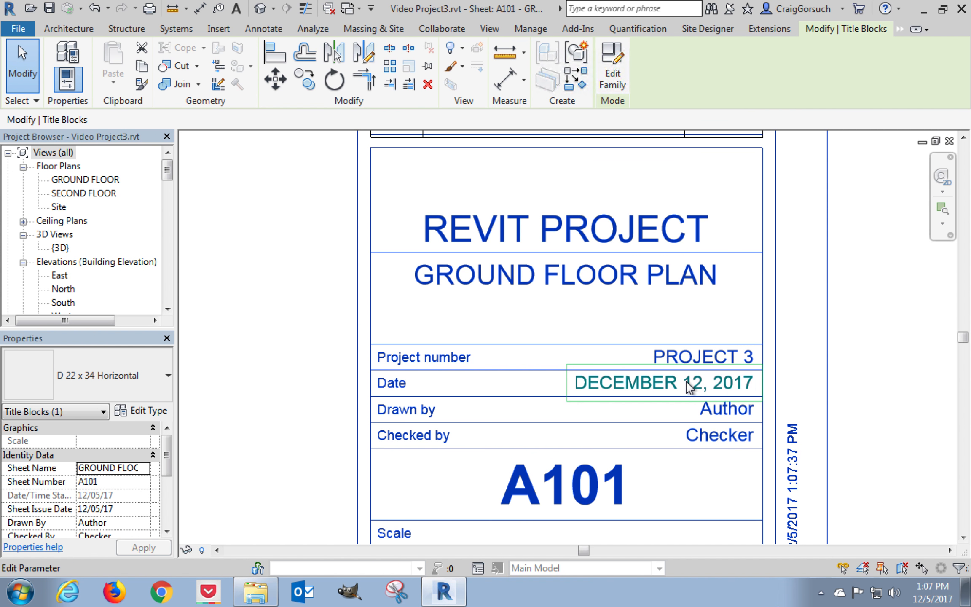
Enter the author's full name in the title block's Drawn by field
{"action": "left_click", "coordinate": [715, 411]}
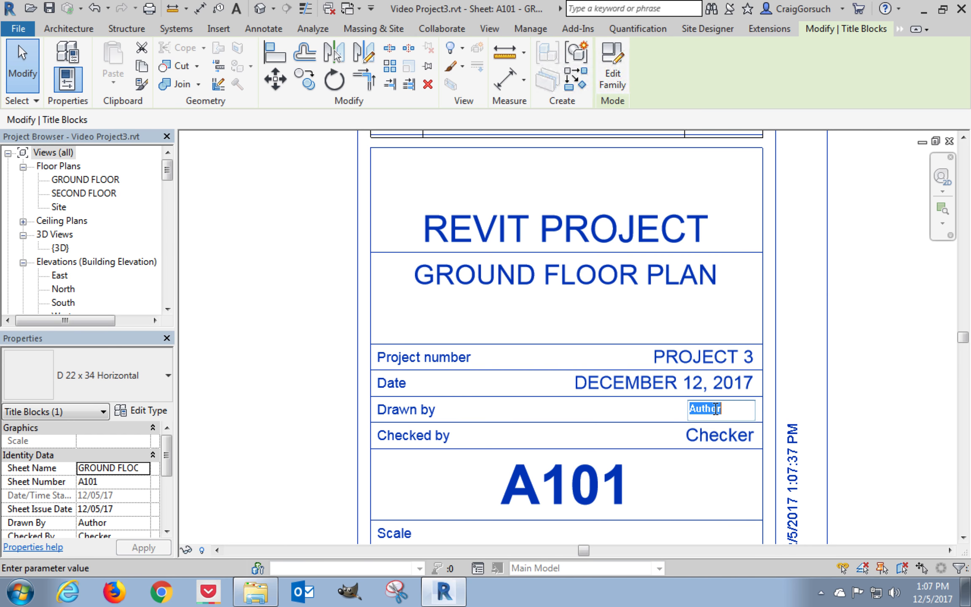
{"action": "type", "text": "CRAIG GORSUCH"}
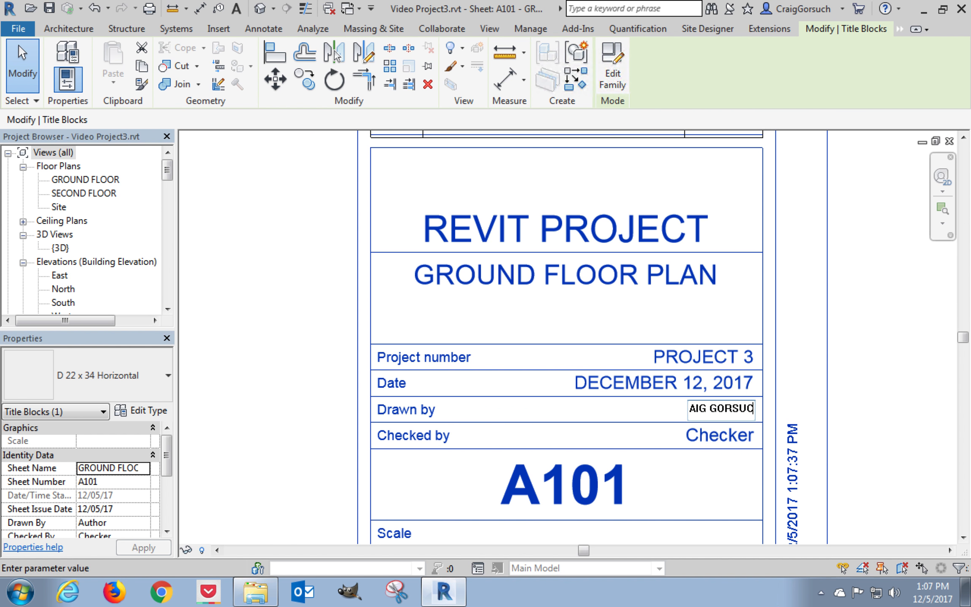
{"action": "key", "text": "Return"}
Insert a quoted nickname between the author's first and last names in the Drawn by field
{"action": "left_click", "coordinate": [692, 409]}
{"action": "left_click", "coordinate": [691, 410]}
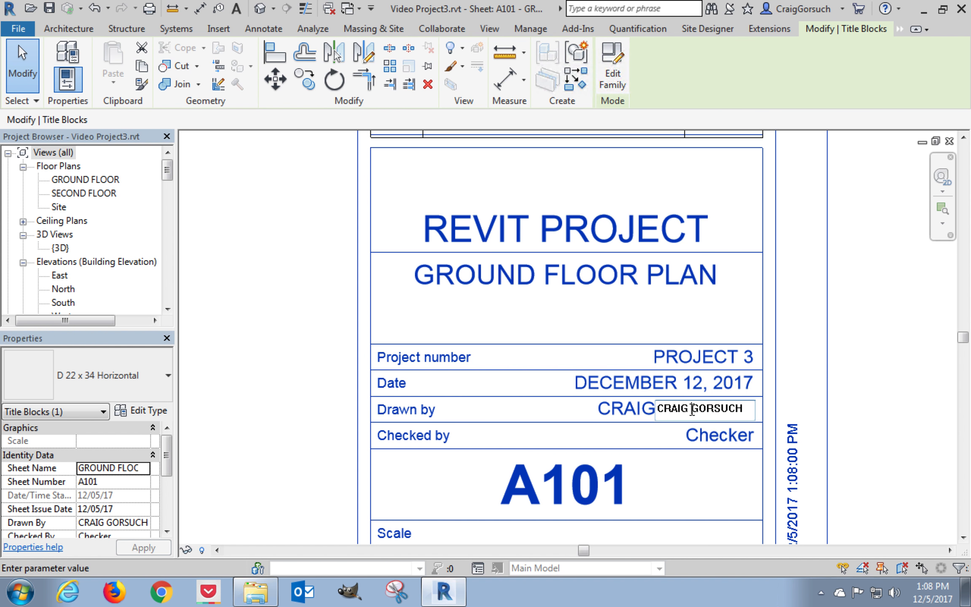
{"action": "type", "text": "'DA GRANS"}
{"action": "key", "text": "BackSpace"}
{"action": "type", "text": "D MASTER' G"}
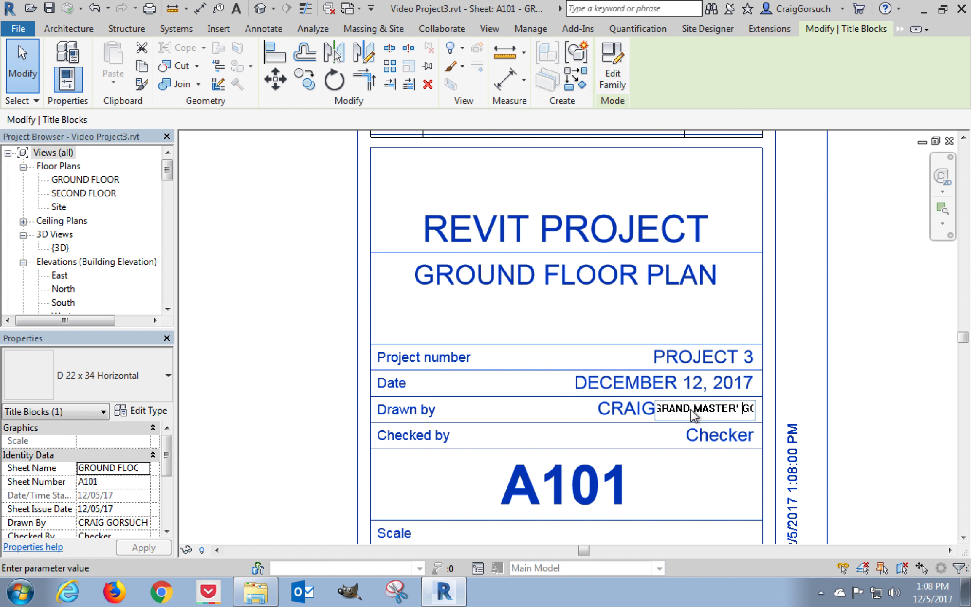
{"action": "key", "text": "Return"}
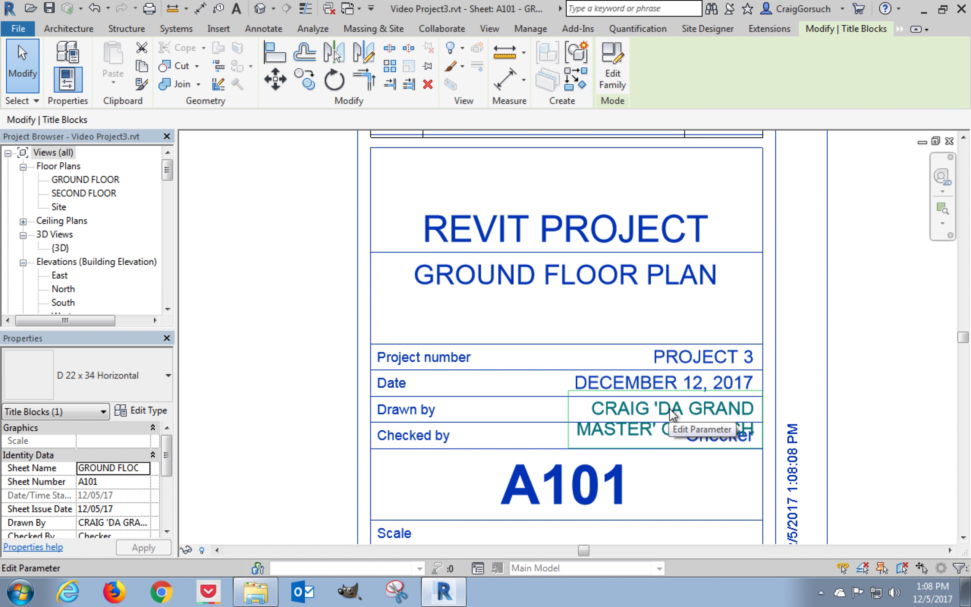
Remove the quoted nickname from the author's name in the Drawn by field
{"action": "left_click", "coordinate": [647, 440]}
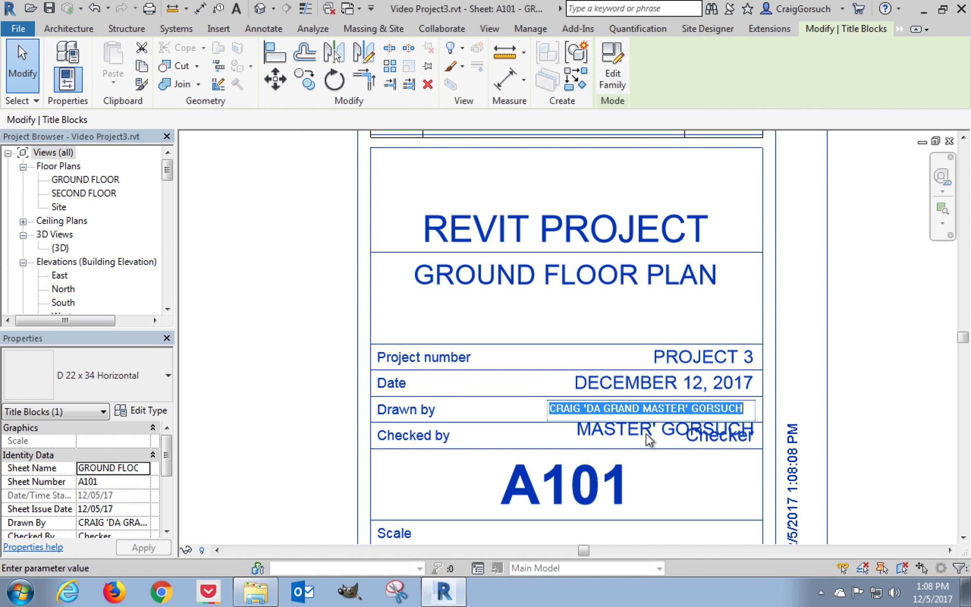
{"action": "left_click", "coordinate": [691, 408]}
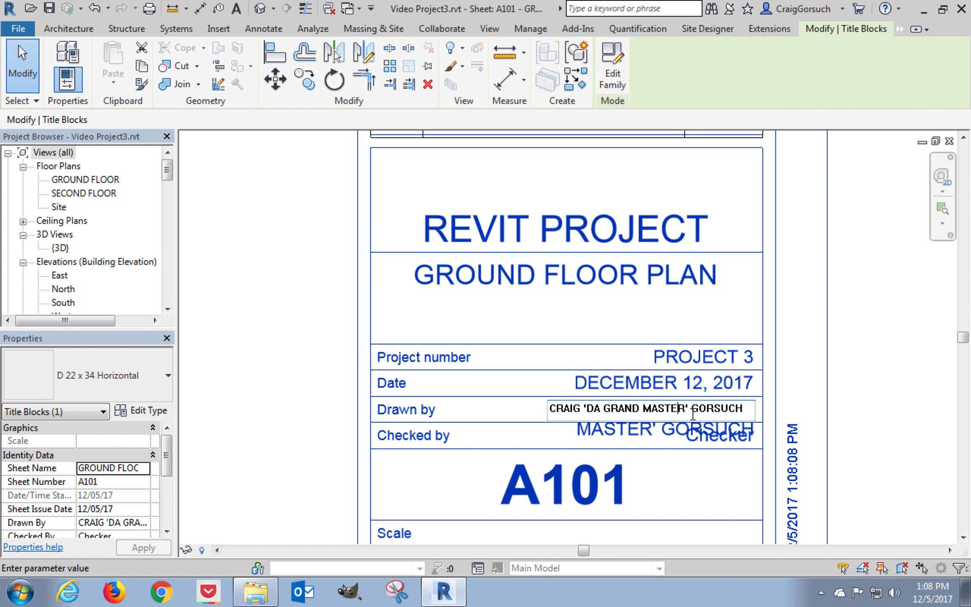
{"action": "left_click_drag", "start_coordinate": [690, 408], "coordinate": [584, 408]}
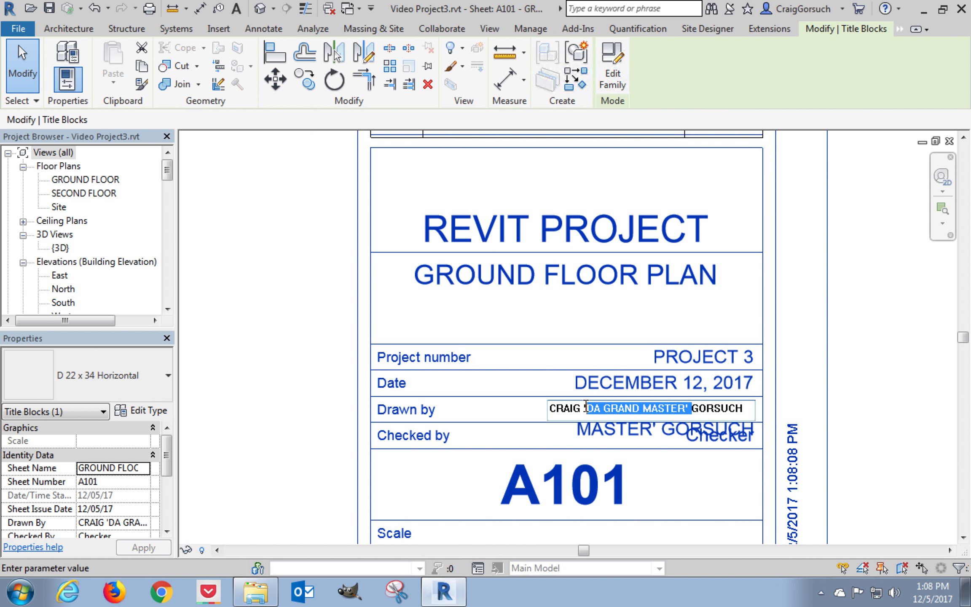
{"action": "key", "text": "BackSpace"}
{"action": "left_click", "coordinate": [521, 416]}
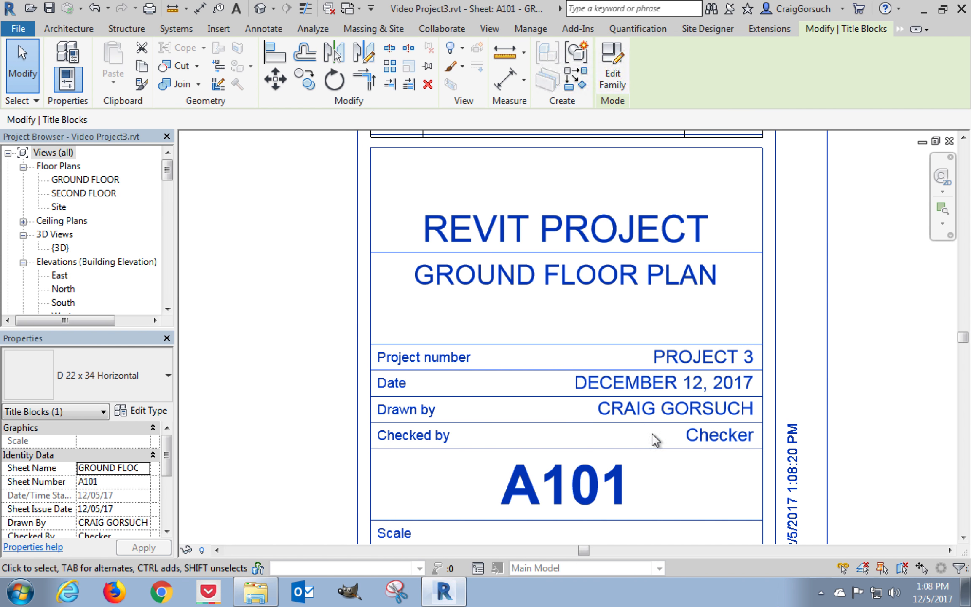
Replace the Drawn by entry in the title block with the author's surname only
{"action": "left_click", "coordinate": [681, 408]}
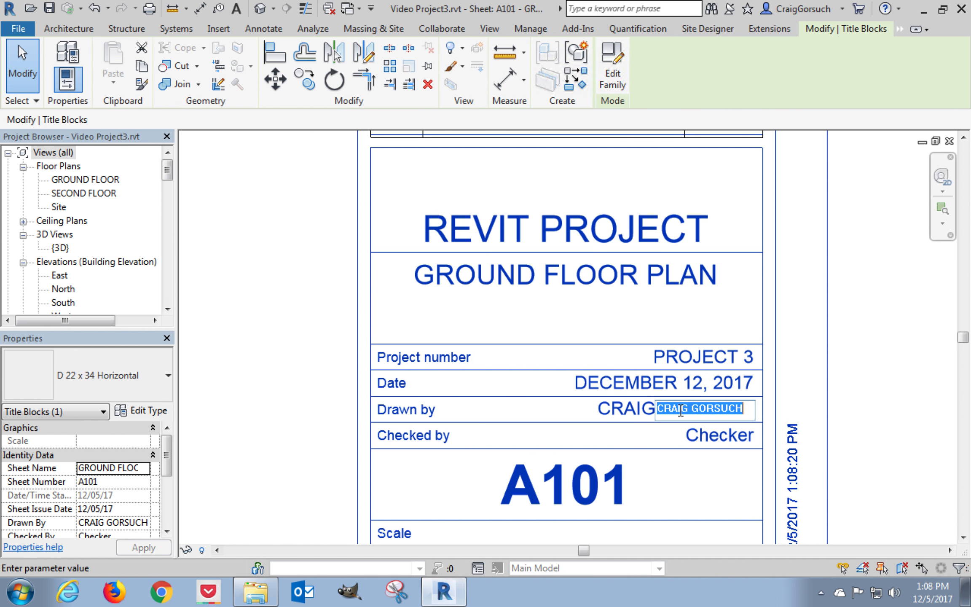
{"action": "type", "text": "GORSCUH"}
{"action": "key", "text": "Return"}
{"action": "left_click", "coordinate": [681, 413]}
{"action": "type", "text": "GORSUCH"}
{"action": "key", "text": "Return"}
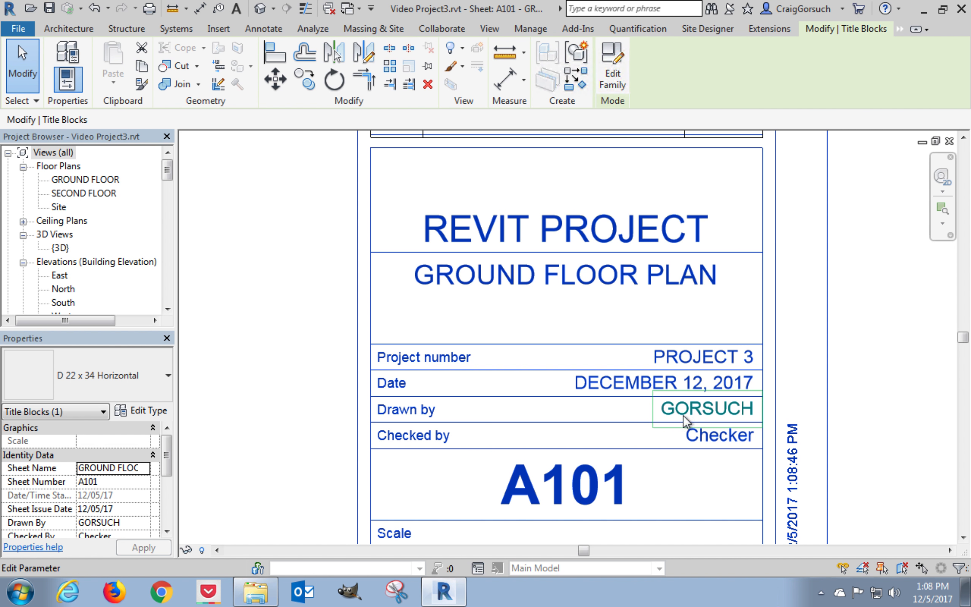
Enter the checker's surname in the title block's Checked by field
{"action": "left_click", "coordinate": [717, 445]}
{"action": "type", "text": "GORSUCH"}
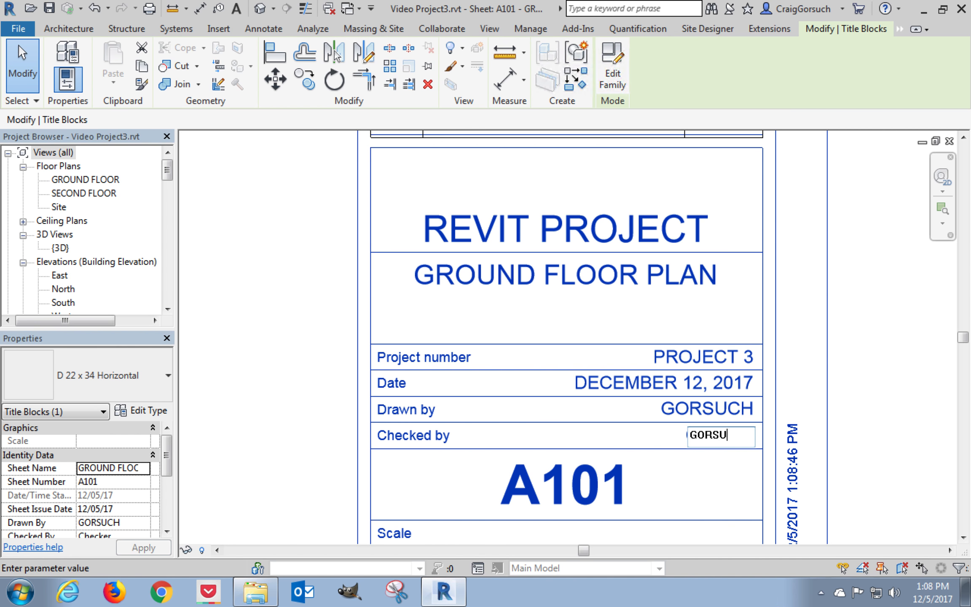
{"action": "key", "text": "Return"}
Place the GROUND FLOOR plan view on sheet A101 near the middle of the drawing area
{"action": "scroll", "coordinate": [826, 336], "scroll_direction": "down", "scroll_amount": 1}
{"action": "scroll", "coordinate": [848, 342], "scroll_direction": "up", "scroll_amount": 2}
{"action": "scroll", "coordinate": [852, 352], "scroll_direction": "down", "scroll_amount": 3}
{"action": "scroll", "coordinate": [808, 355], "scroll_direction": "down", "scroll_amount": 2}
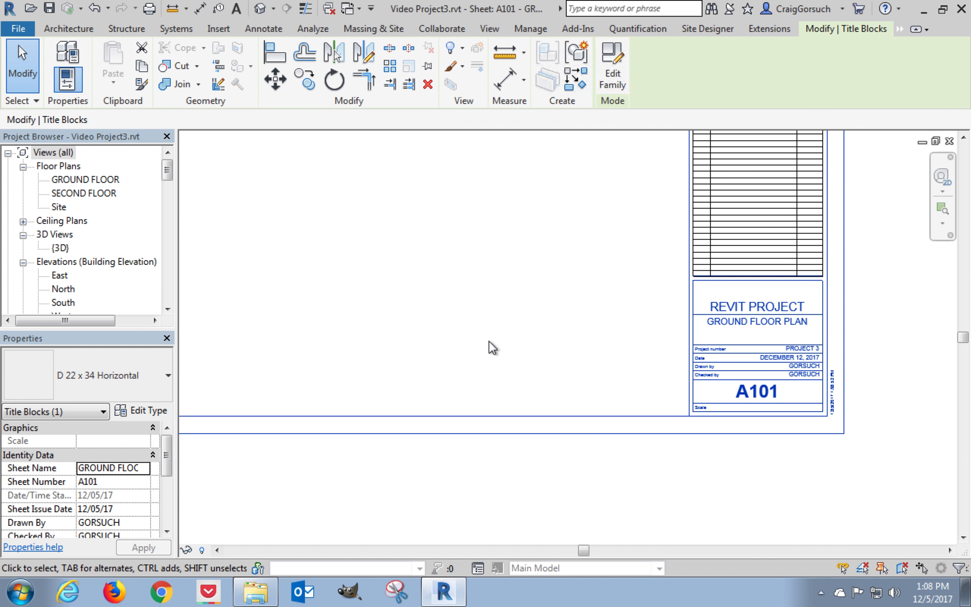
{"action": "left_click", "coordinate": [520, 365]}
{"action": "key", "text": "z"}
{"action": "key", "text": "e"}
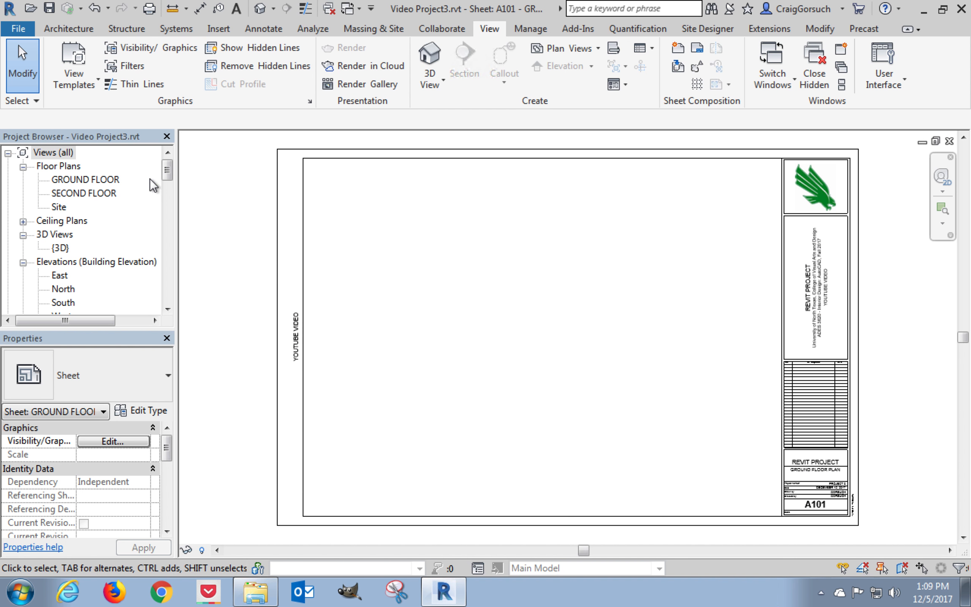
{"action": "left_click", "coordinate": [164, 169]}
{"action": "left_click_drag", "start_coordinate": [69, 184], "coordinate": [563, 308]}
{"action": "left_click", "coordinate": [564, 306]}
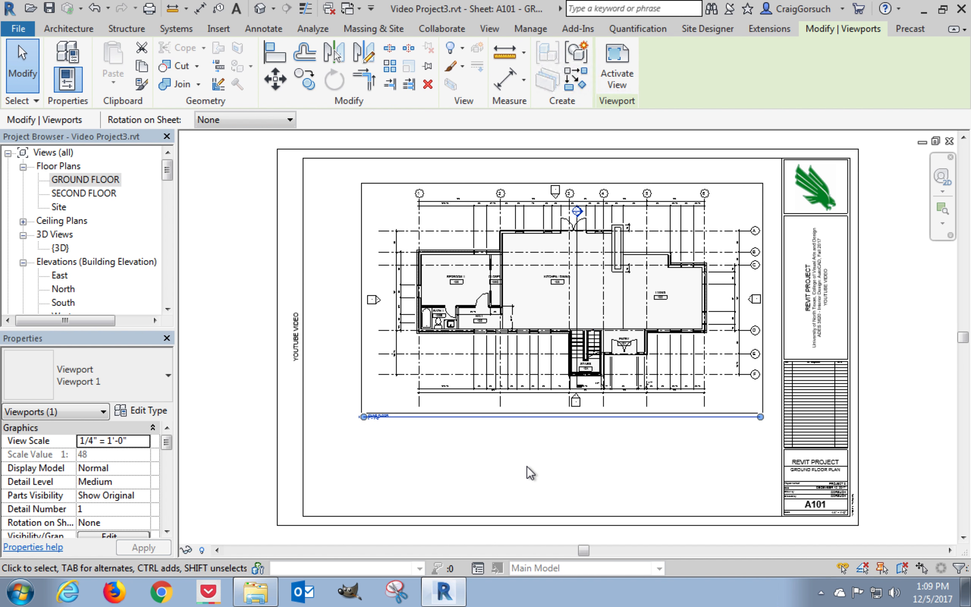
{"action": "left_click", "coordinate": [530, 473]}
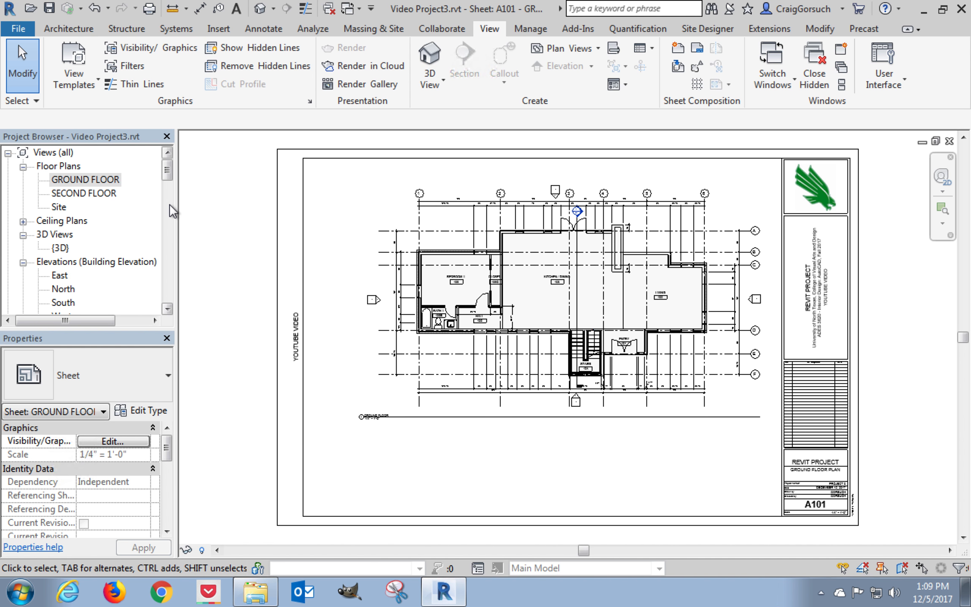
Create another new sheet using the D 22 x 34 Horizontal title block
{"action": "left_click", "coordinate": [678, 47]}
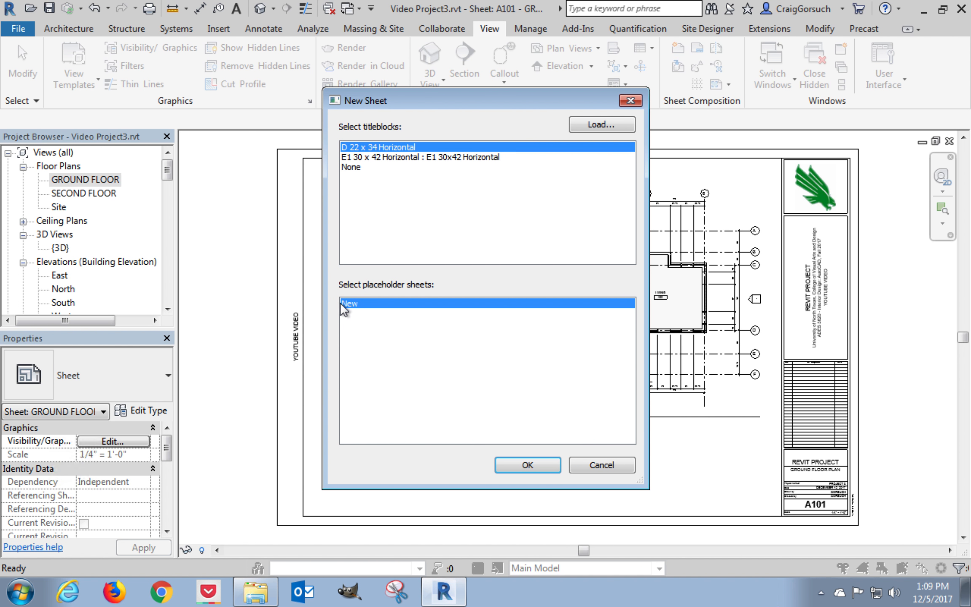
{"action": "left_click", "coordinate": [527, 465]}
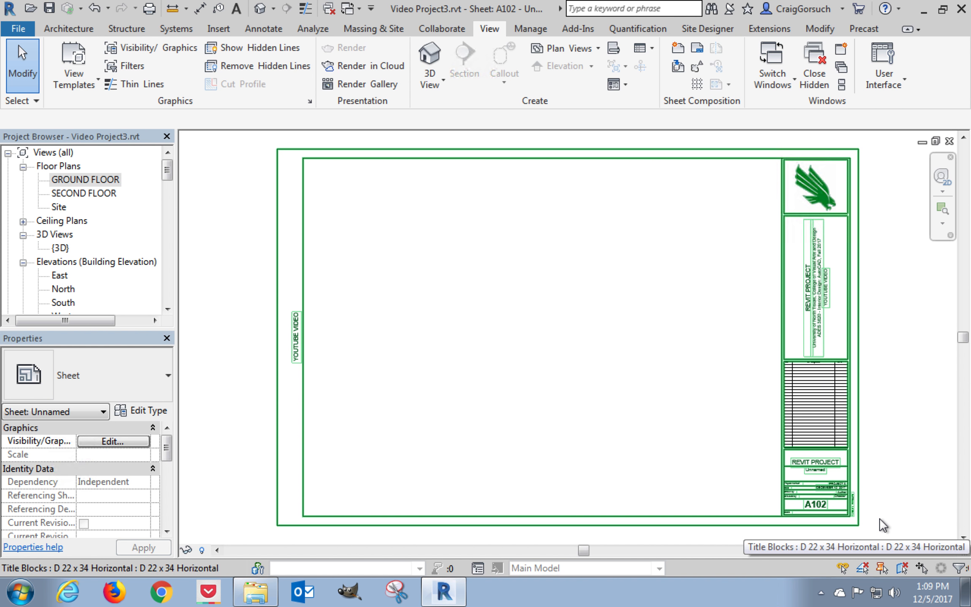
Fill in the Drawn by and Checked by fields of sheet A102's title block with the author's and checker's surnames
{"action": "scroll", "coordinate": [863, 487], "scroll_direction": "up", "scroll_amount": 5}
{"action": "middle_click_drag", "start_coordinate": [905, 506], "coordinate": [882, 498]}
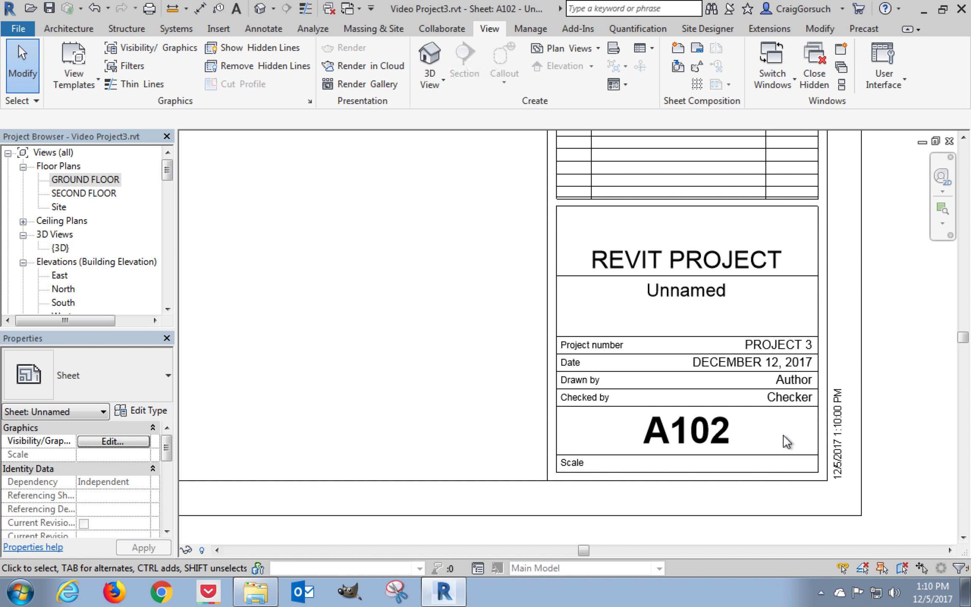
{"action": "left_click", "coordinate": [793, 383]}
{"action": "left_click", "coordinate": [792, 384]}
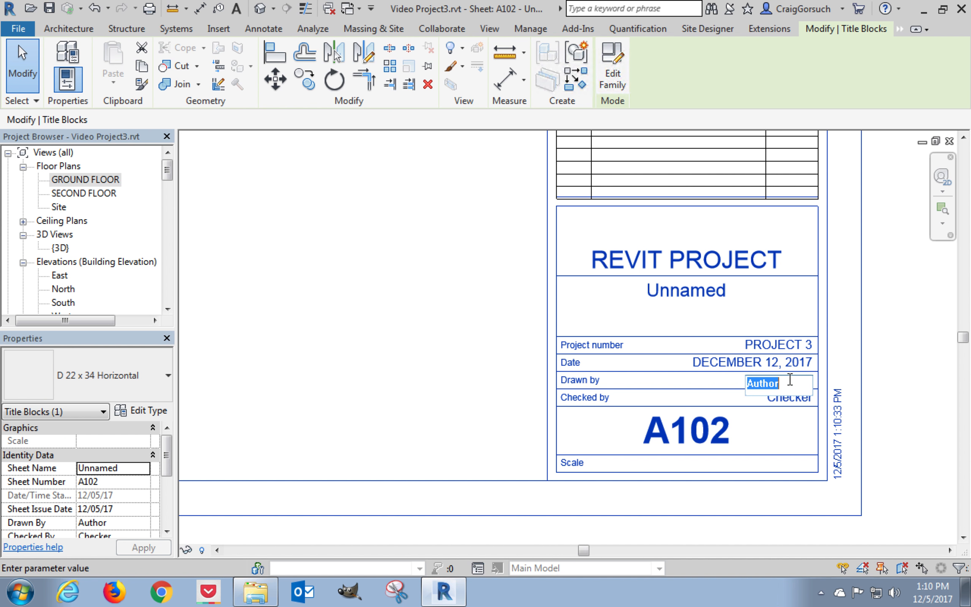
{"action": "type", "text": "GORSUCH"}
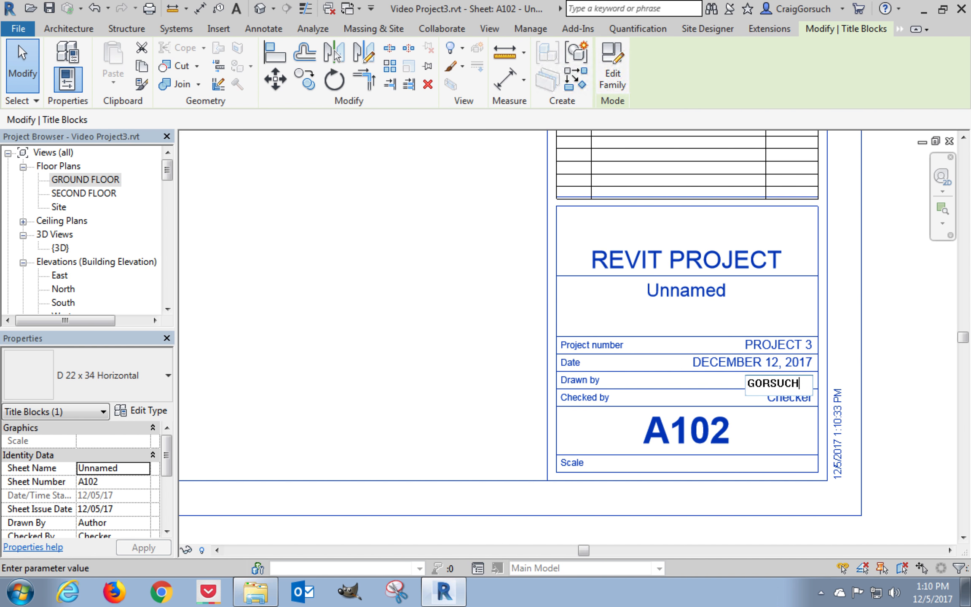
{"action": "key", "text": "Return"}
{"action": "left_click", "coordinate": [795, 401]}
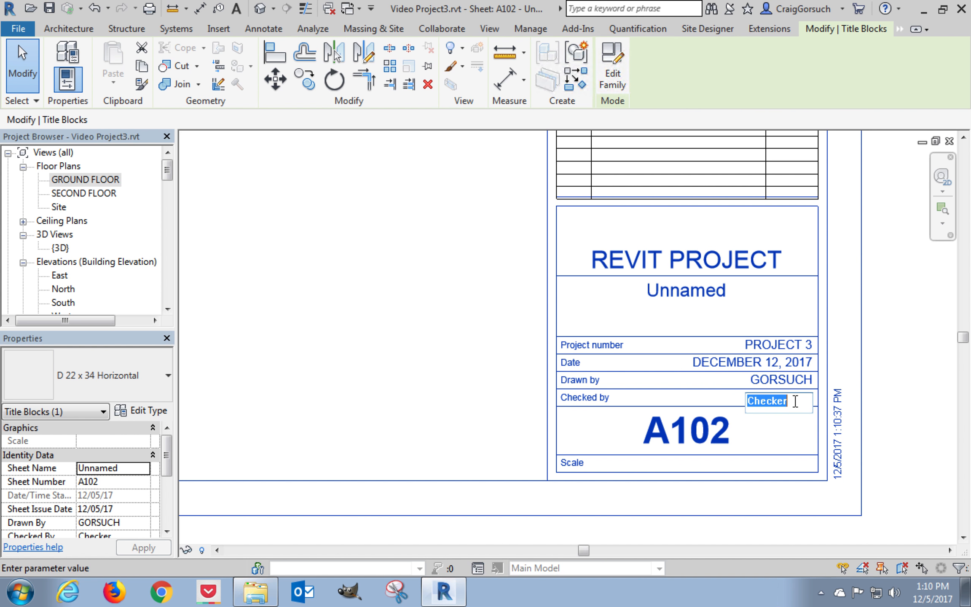
{"action": "type", "text": "GORSUCH"}
{"action": "key", "text": "Return"}
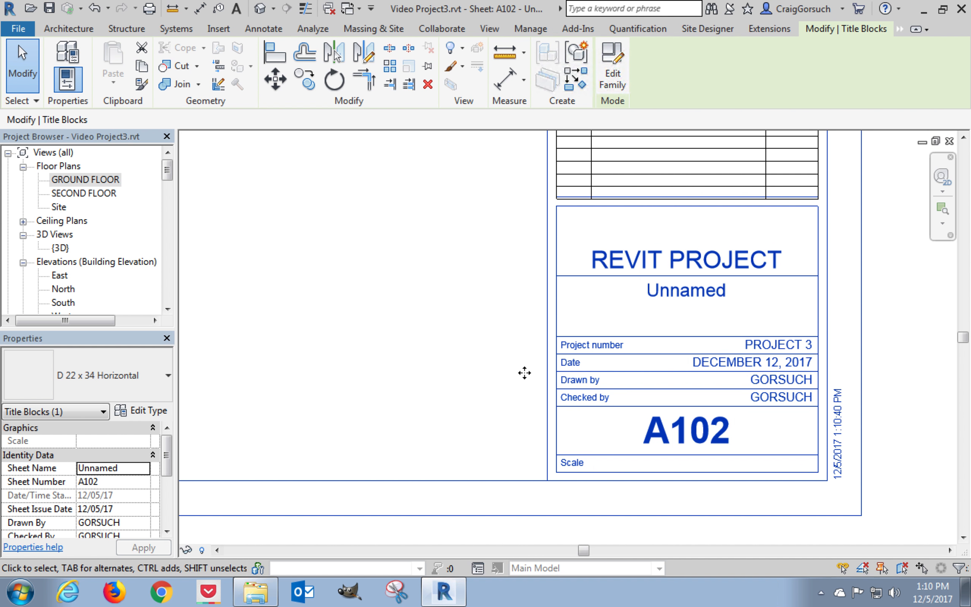
Rename sheet A102 as SECOND FLOOR PLAN in its title block
{"action": "scroll", "coordinate": [524, 372], "scroll_direction": "down", "scroll_amount": 2}
{"action": "scroll", "coordinate": [523, 405], "scroll_direction": "up", "scroll_amount": 1}
{"action": "left_click", "coordinate": [649, 311]}
{"action": "type", "text": "SECOND FLOOR PLAN"}
{"action": "key", "text": "Return"}
{"action": "left_click", "coordinate": [454, 318]}
{"action": "key", "text": "z"}
{"action": "key", "text": "e"}
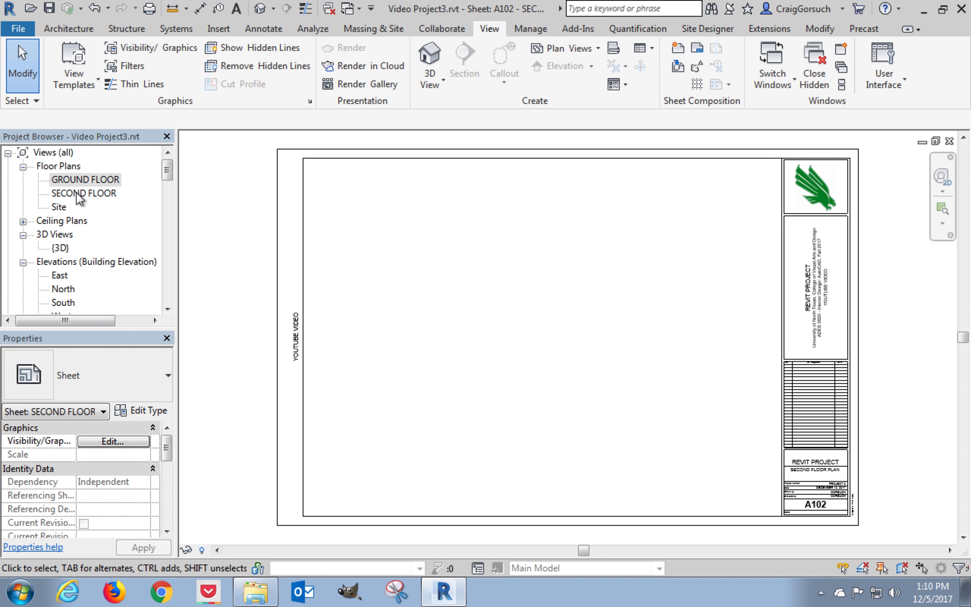
Place the SECOND FLOOR plan view on sheet A102 near the middle of the drawing area
{"action": "left_click", "coordinate": [77, 195]}
{"action": "left_click_drag", "start_coordinate": [78, 196], "coordinate": [536, 299]}
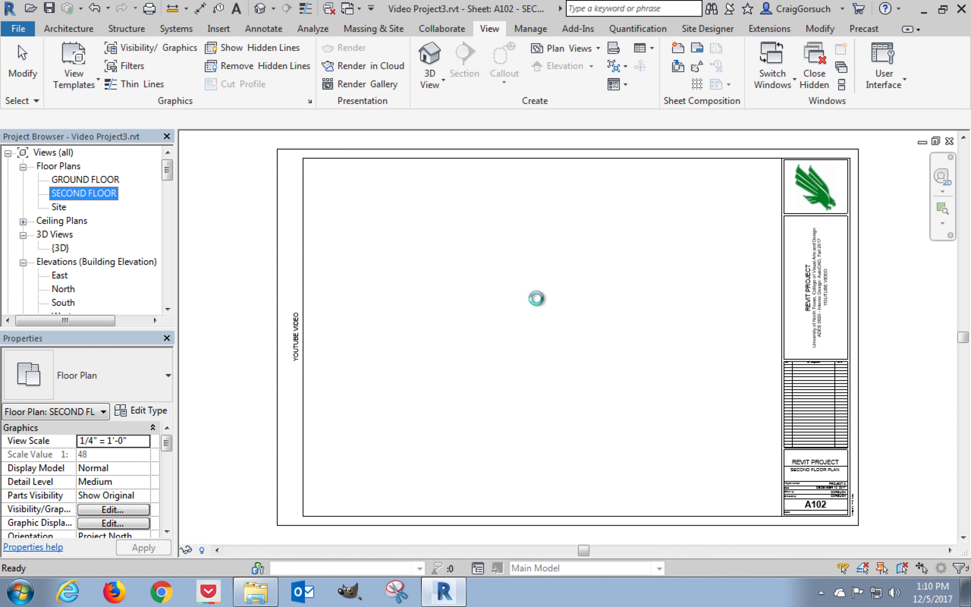
{"action": "left_click", "coordinate": [562, 310]}
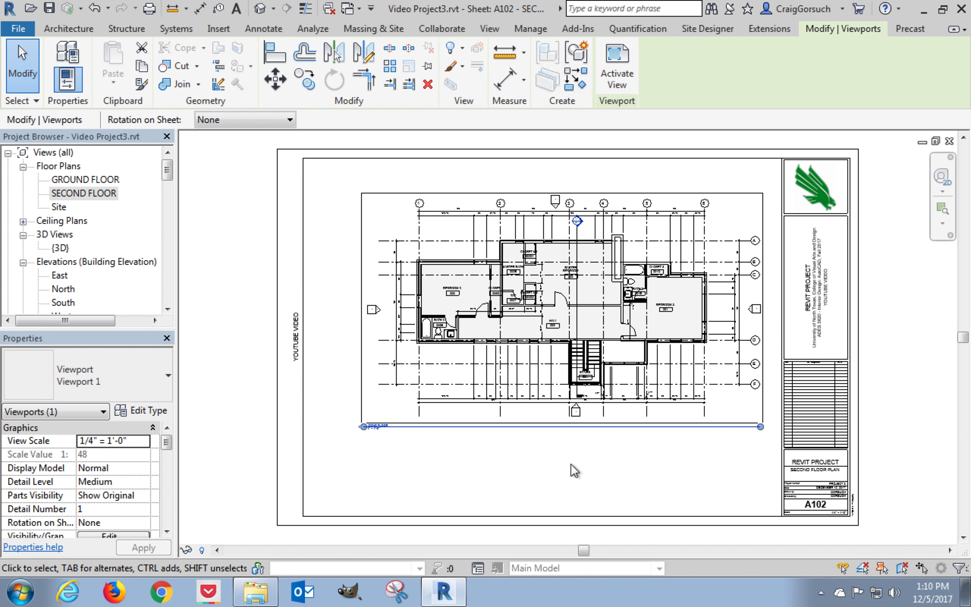
{"action": "key", "text": "Escape"}
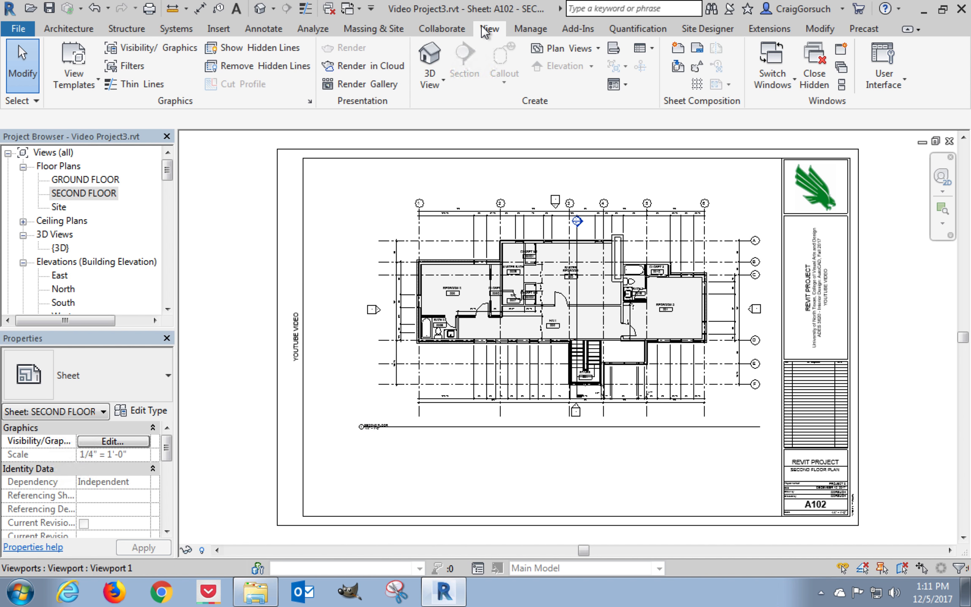
Start a new sheet list with the fields Sheet Number, Sheet Name, Drawn By and Checked By, in that order
{"action": "left_click", "coordinate": [653, 51]}
{"action": "left_click", "coordinate": [680, 163]}
{"action": "left_click", "coordinate": [327, 353]}
{"action": "double_click", "coordinate": [326, 354]}
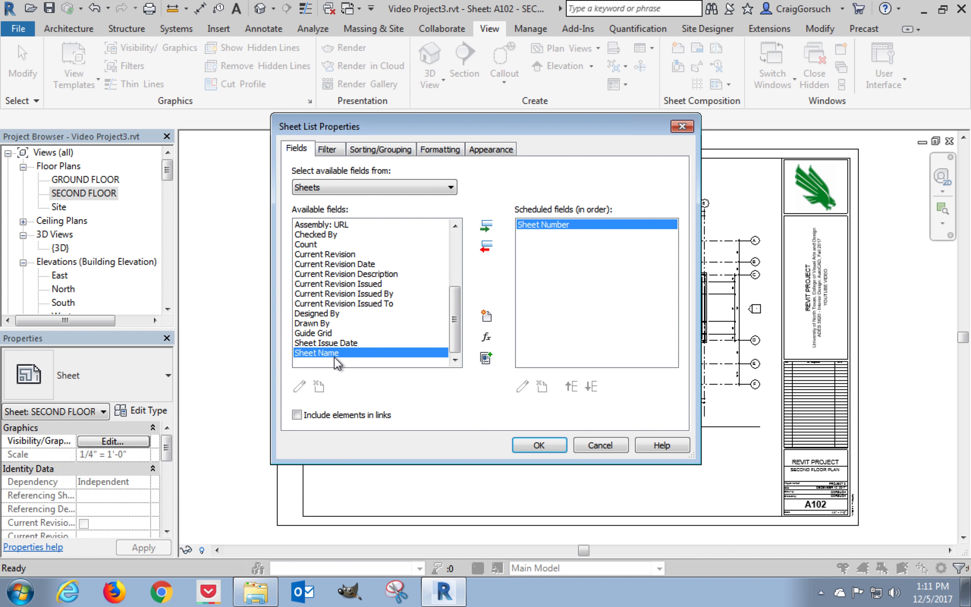
{"action": "double_click", "coordinate": [328, 354]}
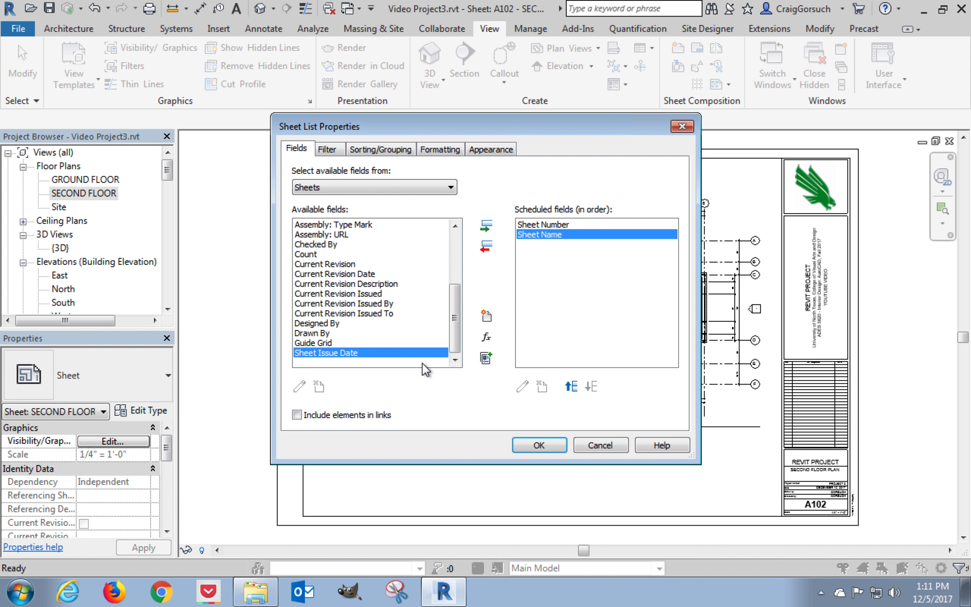
{"action": "double_click", "coordinate": [314, 338]}
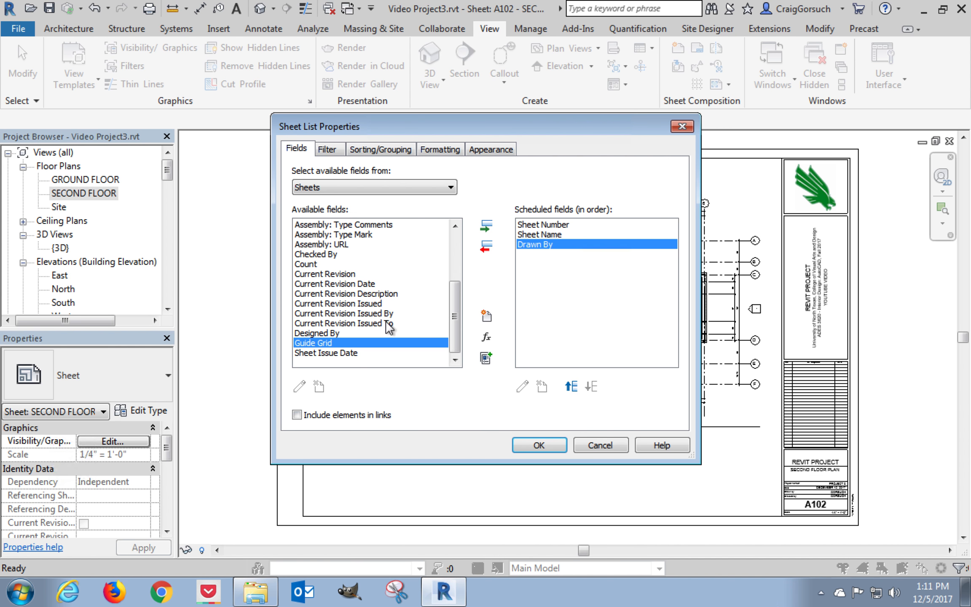
{"action": "double_click", "coordinate": [323, 255]}
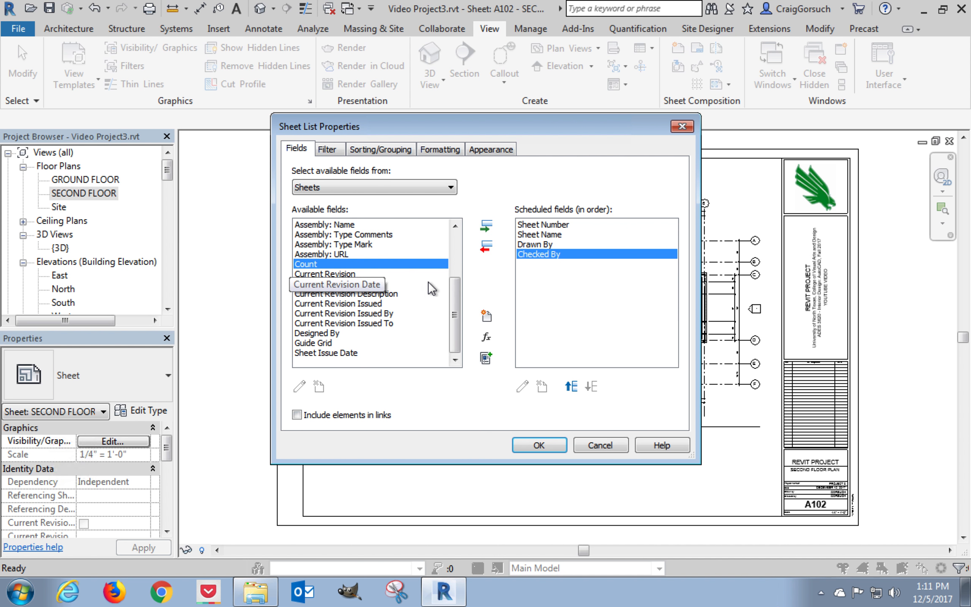
Sort the sheet list by Sheet Number and set the Sheet Number field's alignment to Center
{"action": "left_click", "coordinate": [381, 151]}
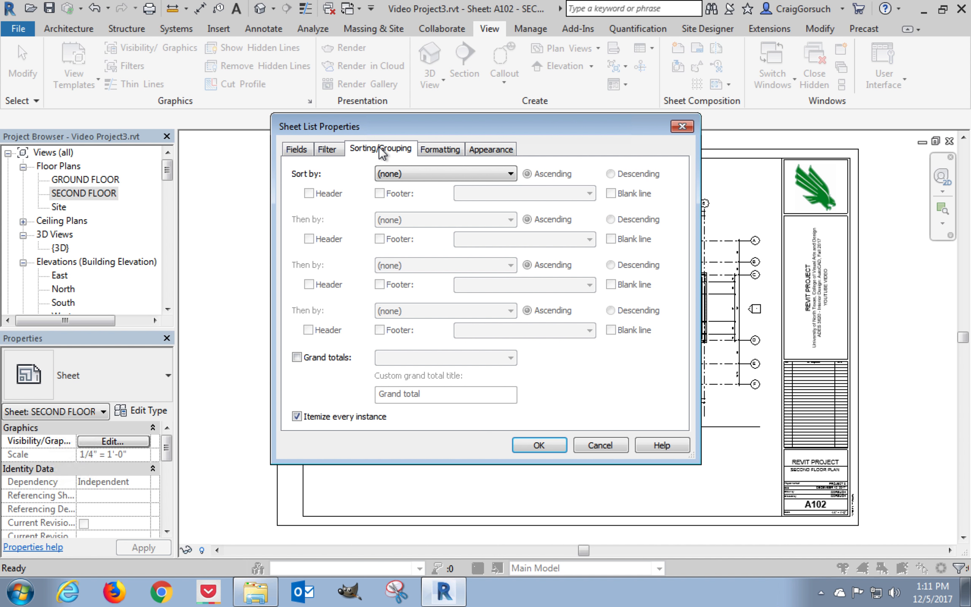
{"action": "left_click", "coordinate": [443, 177]}
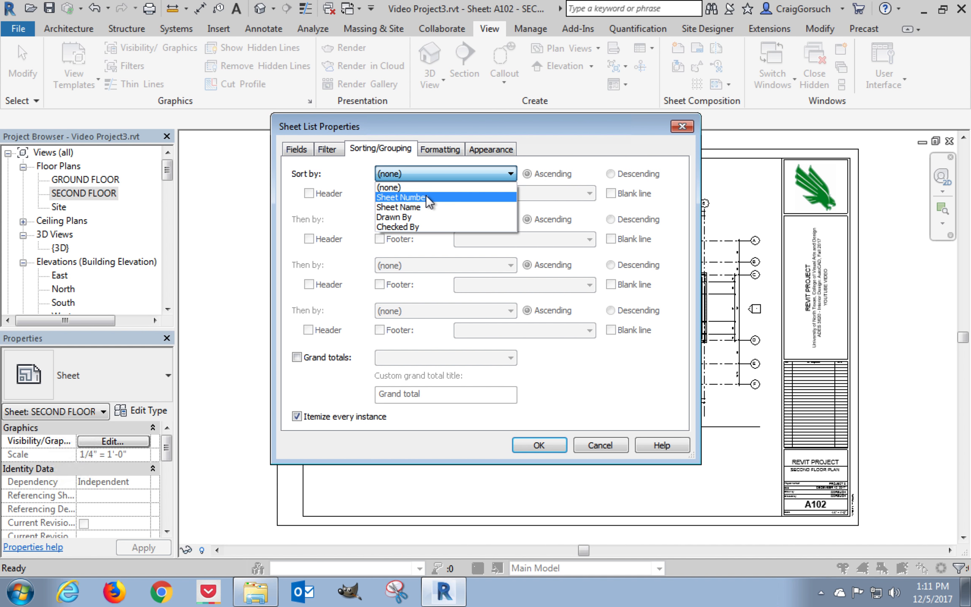
{"action": "left_click", "coordinate": [426, 195]}
{"action": "left_click", "coordinate": [443, 152]}
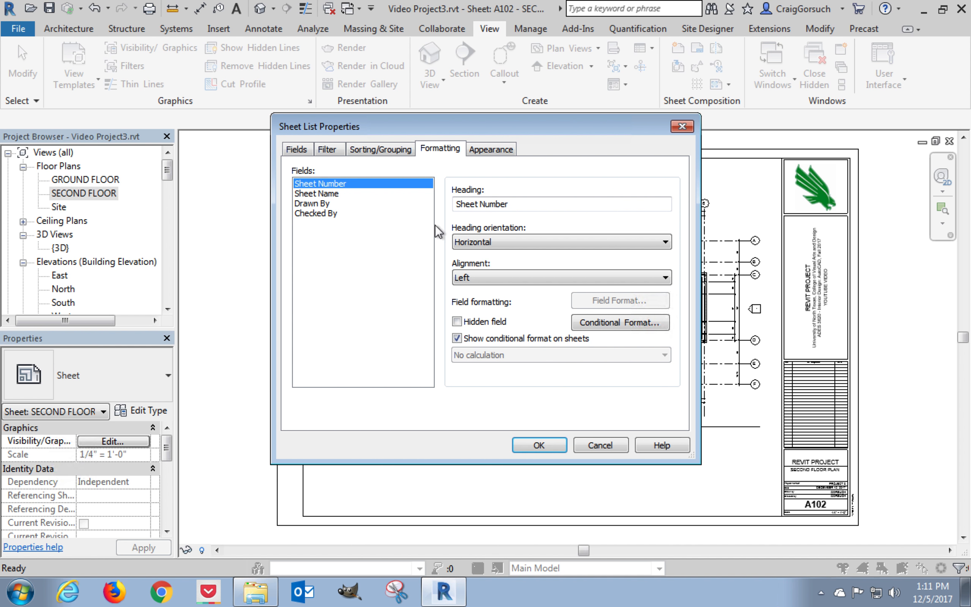
{"action": "left_click", "coordinate": [496, 277]}
{"action": "left_click", "coordinate": [487, 300]}
Give the sheet list a Wide Lines outline and 1/4" Arial title text, and create the schedule
{"action": "left_click", "coordinate": [482, 148]}
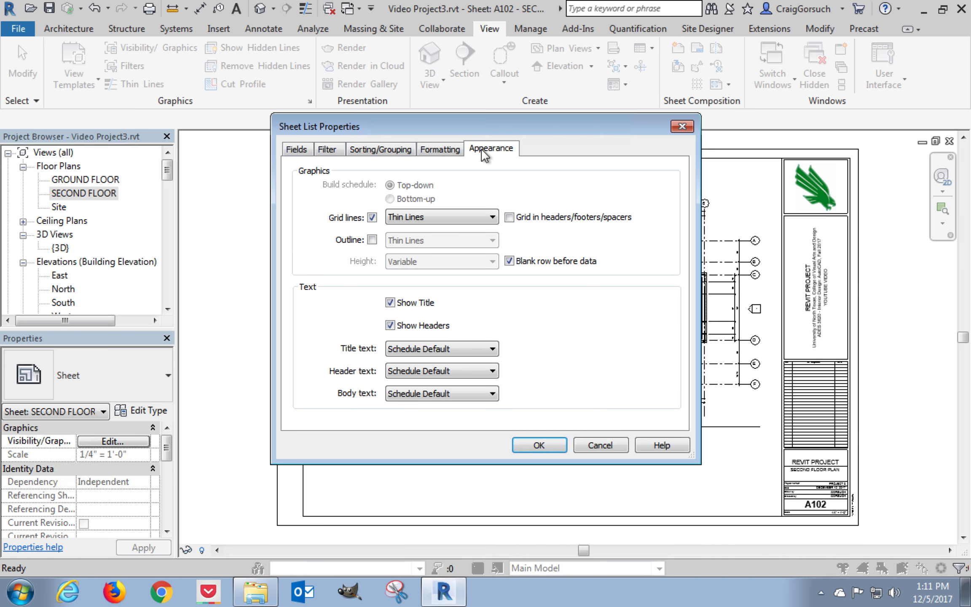
{"action": "left_click", "coordinate": [371, 240]}
{"action": "left_click", "coordinate": [455, 242]}
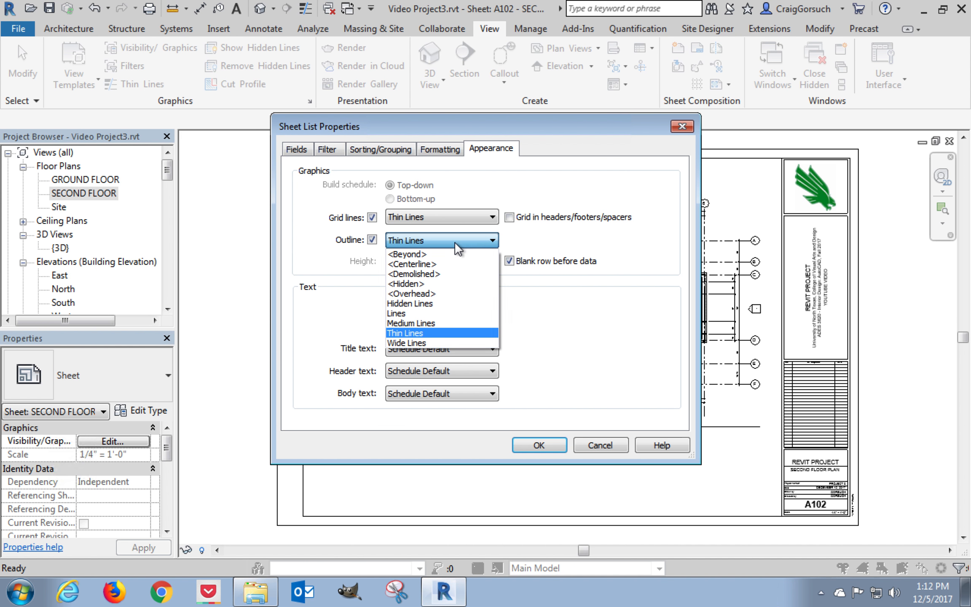
{"action": "left_click", "coordinate": [409, 343]}
{"action": "left_click", "coordinate": [447, 348]}
{"action": "key", "text": "Up"}
{"action": "key", "text": "Up"}
{"action": "key", "text": "Tab"}
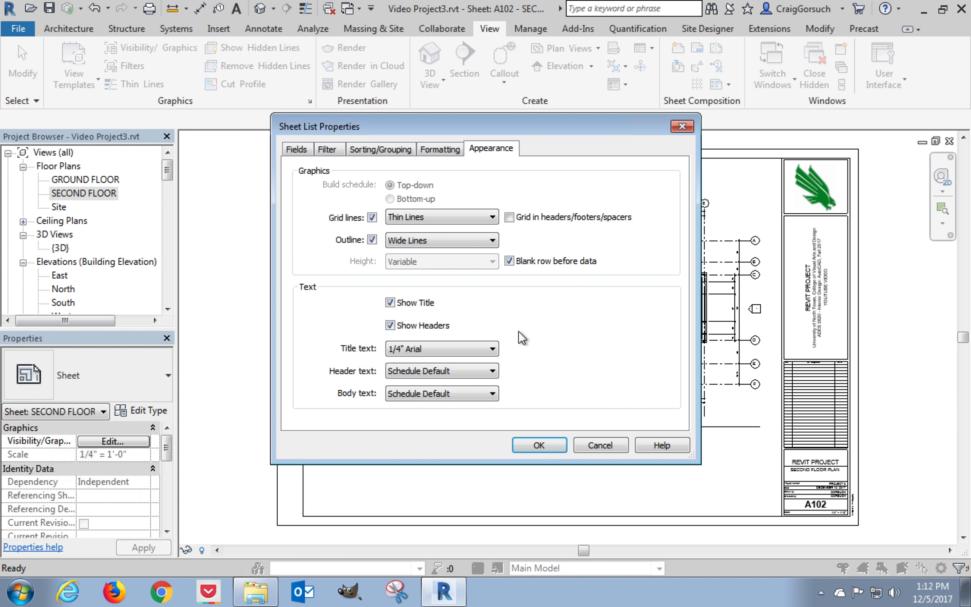
{"action": "left_click", "coordinate": [451, 150]}
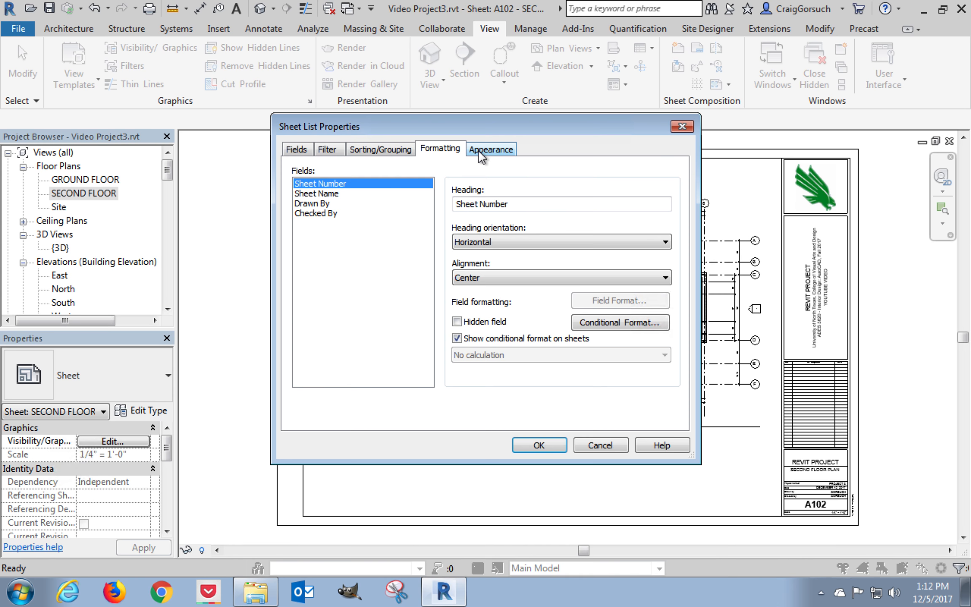
{"action": "left_click", "coordinate": [491, 150]}
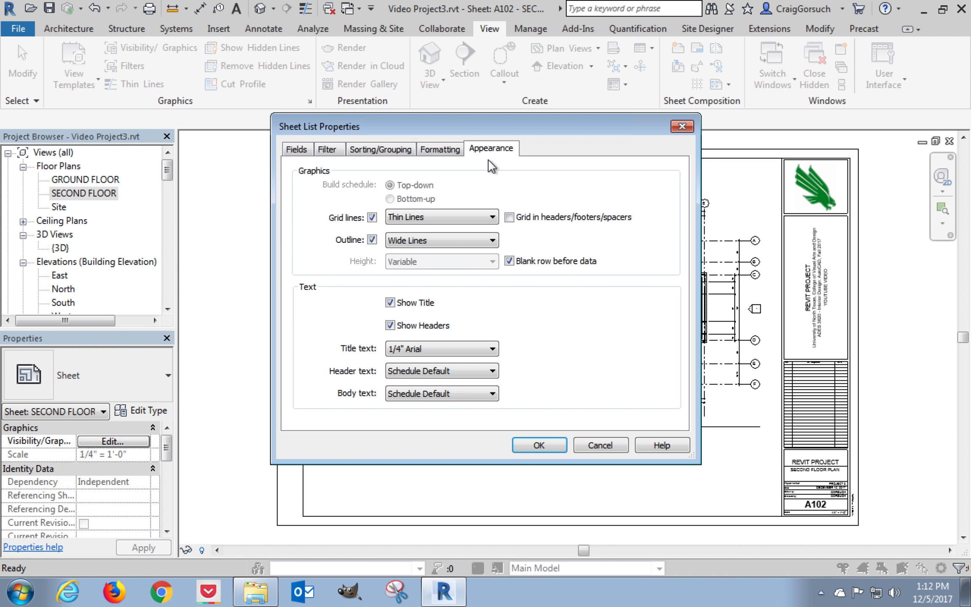
{"action": "left_click", "coordinate": [543, 448]}
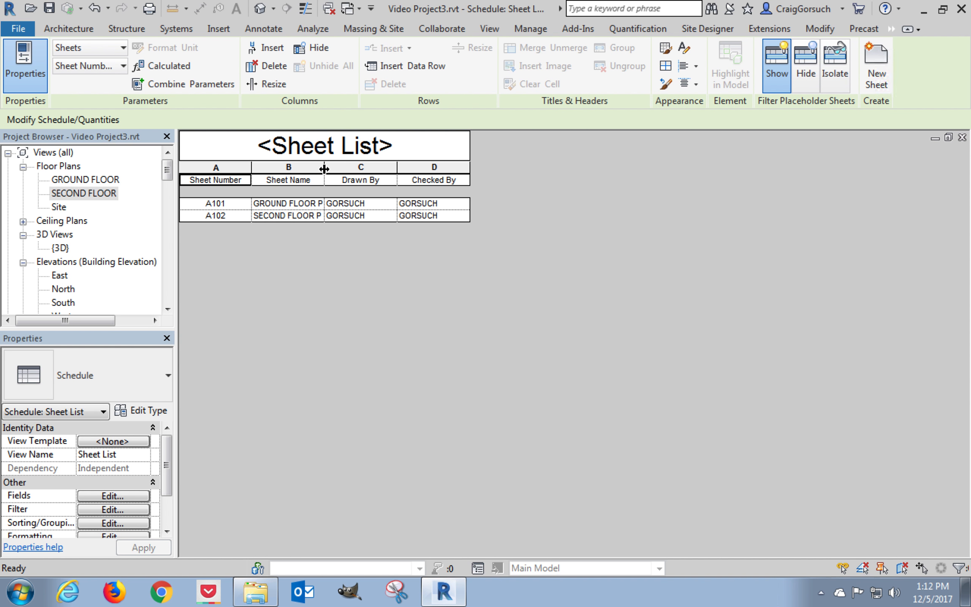
Widen the Sheet Name column of the sheet list until the full sheet names fit
{"action": "left_click_drag", "start_coordinate": [322, 167], "coordinate": [366, 168]}
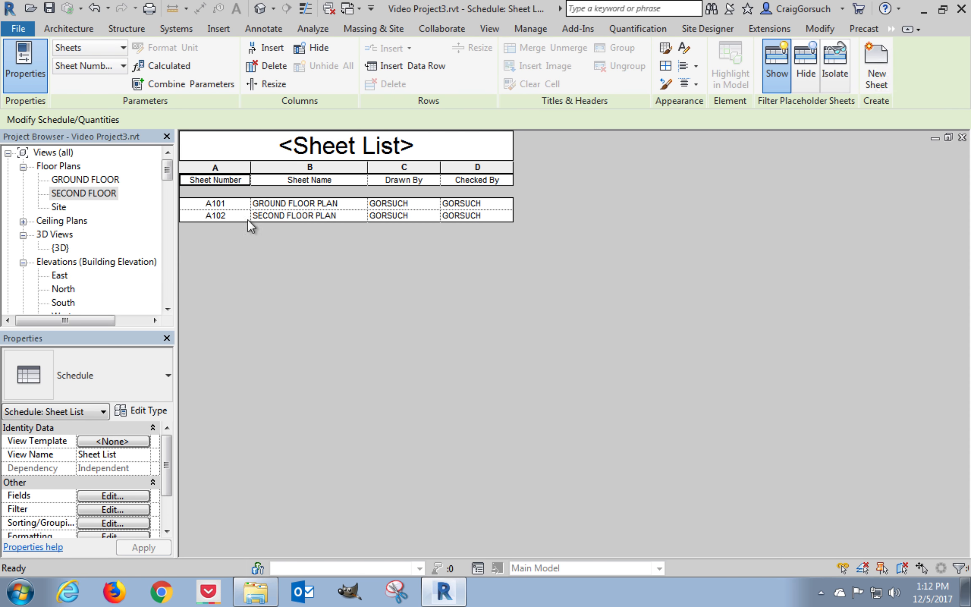
{"action": "left_click_drag", "start_coordinate": [167, 171], "coordinate": [169, 192]}
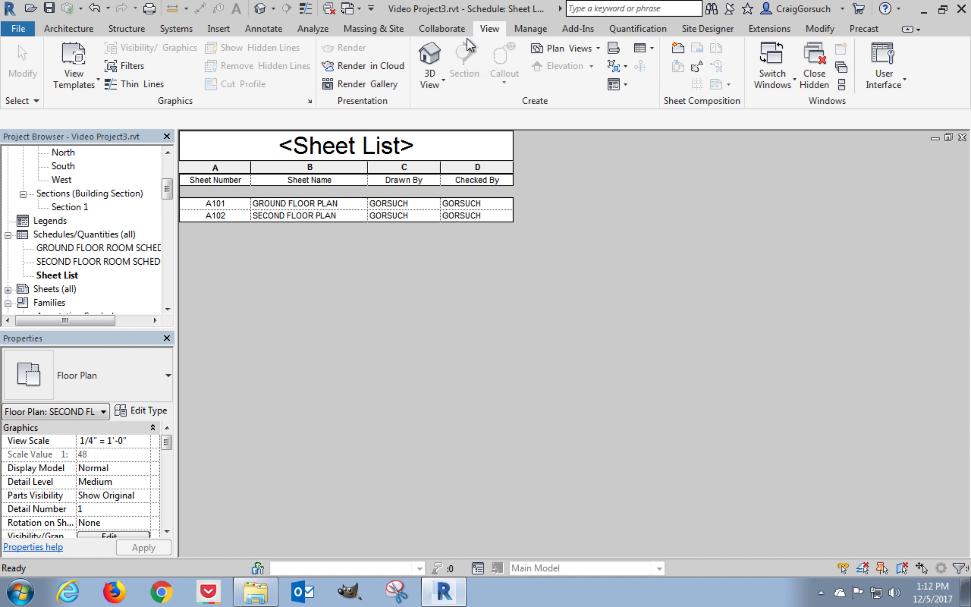
{"action": "left_click", "coordinate": [519, 308]}
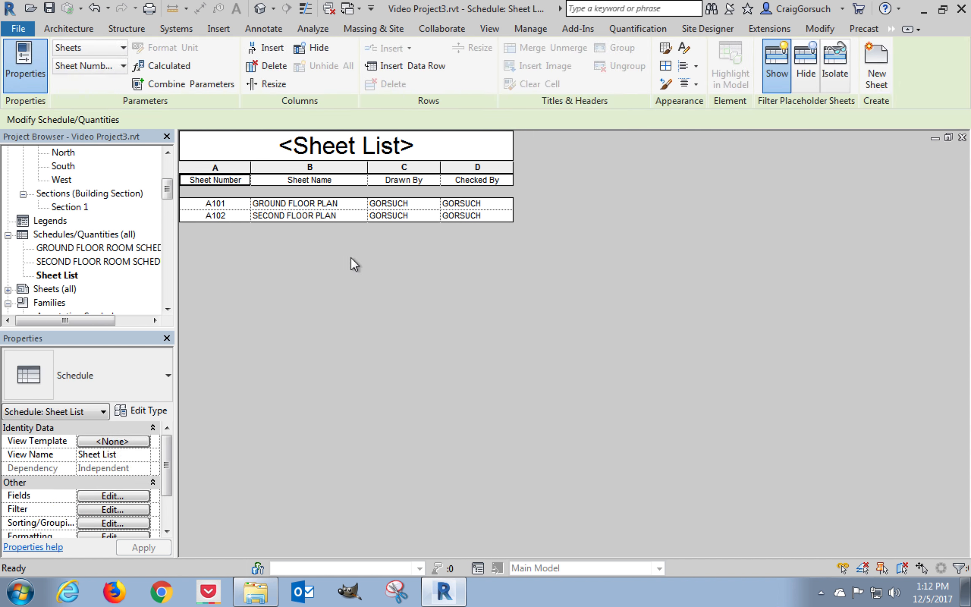
Insert a data row in the sheet list with sheet number A001 and sheet name COVER SHEET
{"action": "left_click", "coordinate": [400, 66]}
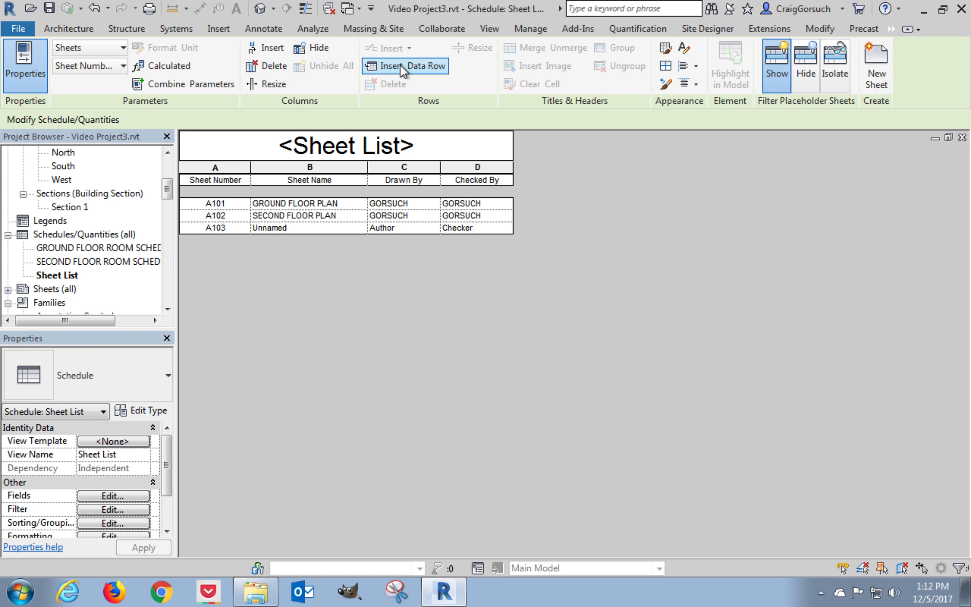
{"action": "left_click", "coordinate": [235, 228]}
{"action": "type", "text": "A001"}
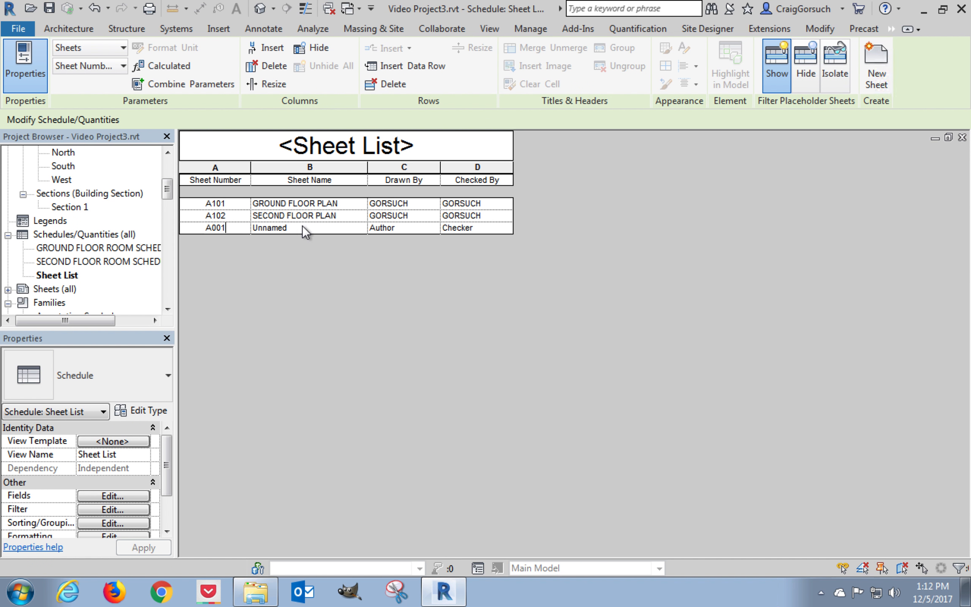
{"action": "left_click", "coordinate": [303, 227]}
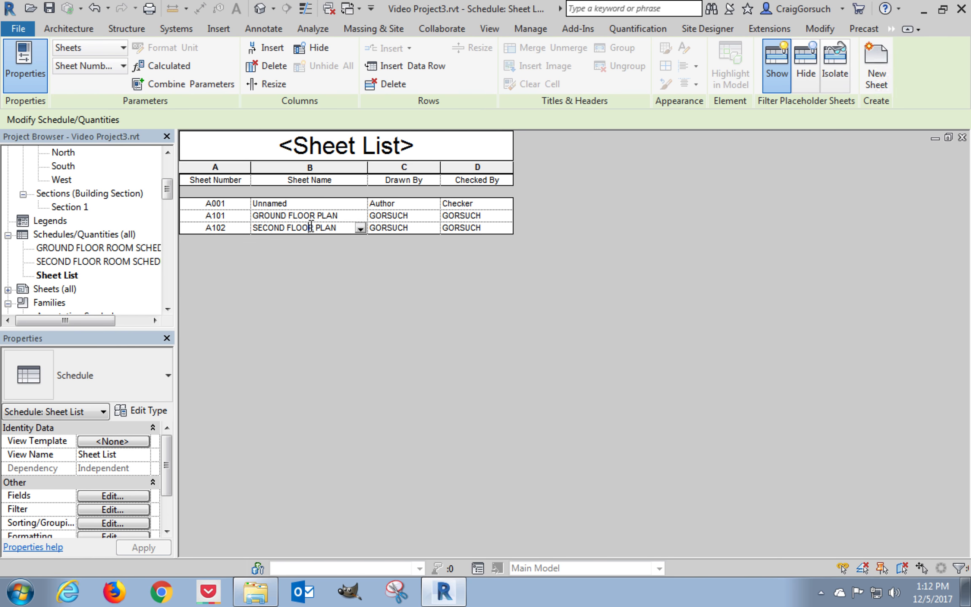
{"action": "left_click", "coordinate": [300, 204]}
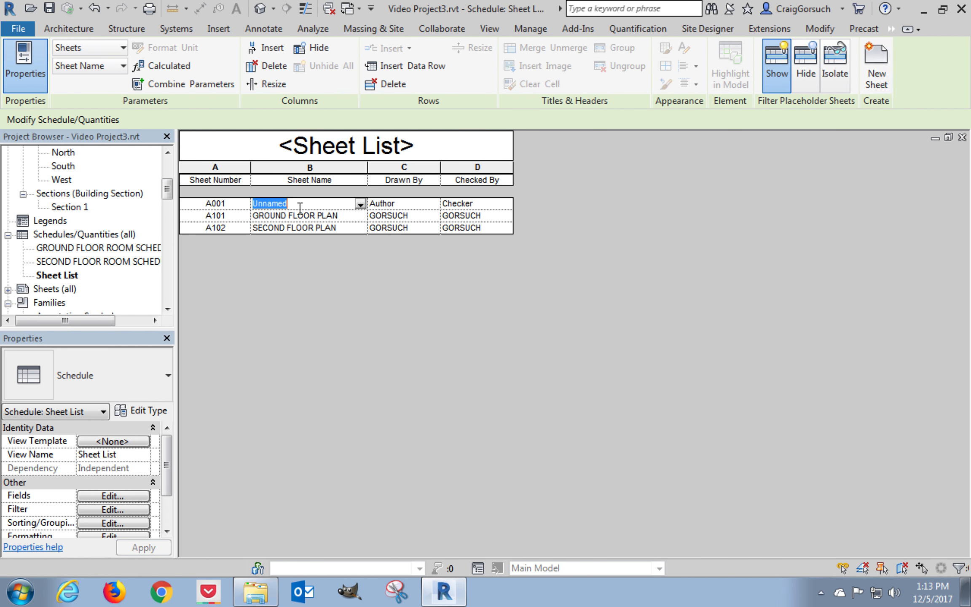
{"action": "type", "text": "COVER SHEET"}
{"action": "key", "text": "Return"}
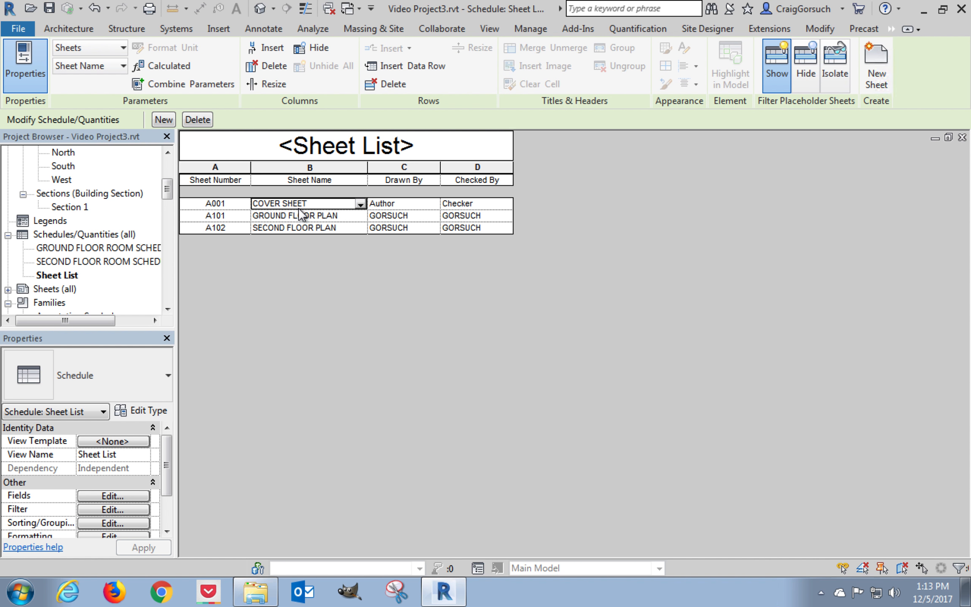
Insert another data row in the sheet list with sheet number A100 and sheet name SITE PLAN
{"action": "left_click", "coordinate": [411, 65]}
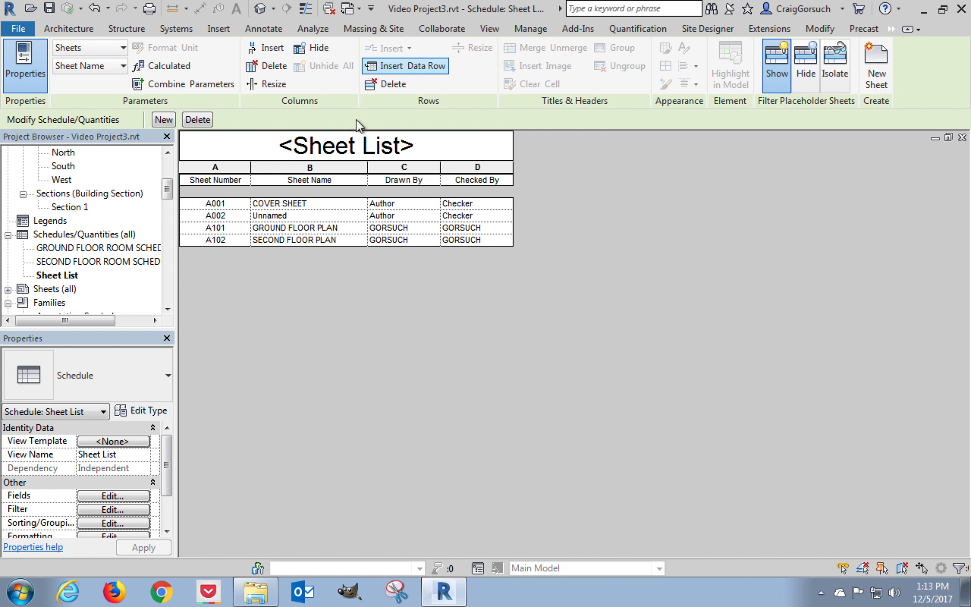
{"action": "left_click", "coordinate": [233, 217]}
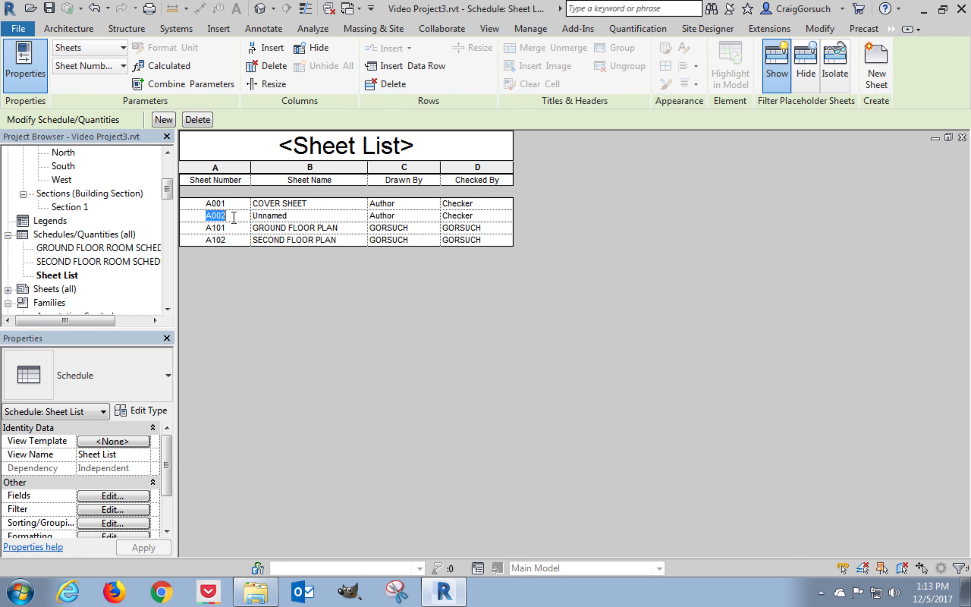
{"action": "type", "text": "A100"}
{"action": "key", "text": "Tab"}
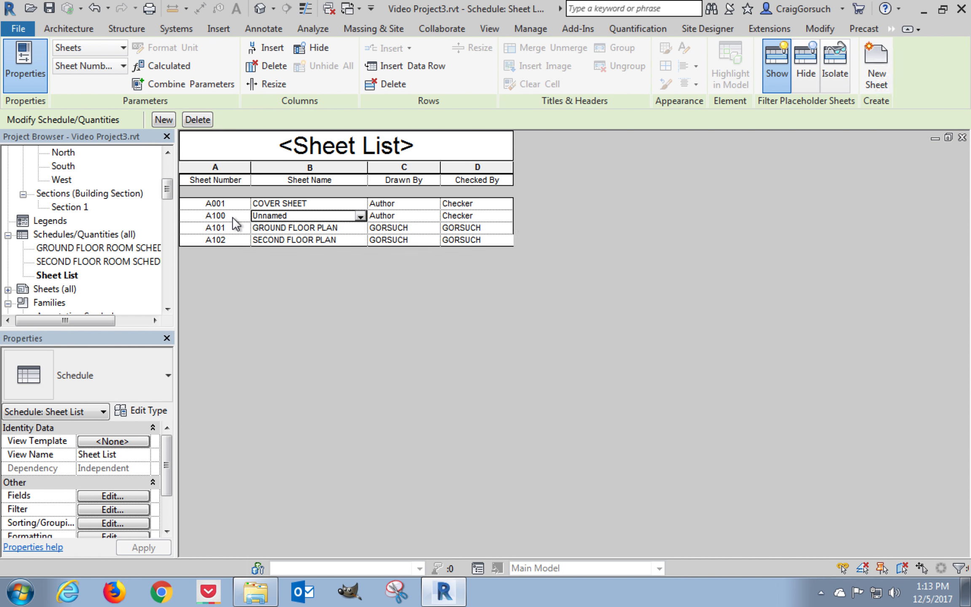
{"action": "double_click", "coordinate": [316, 217]}
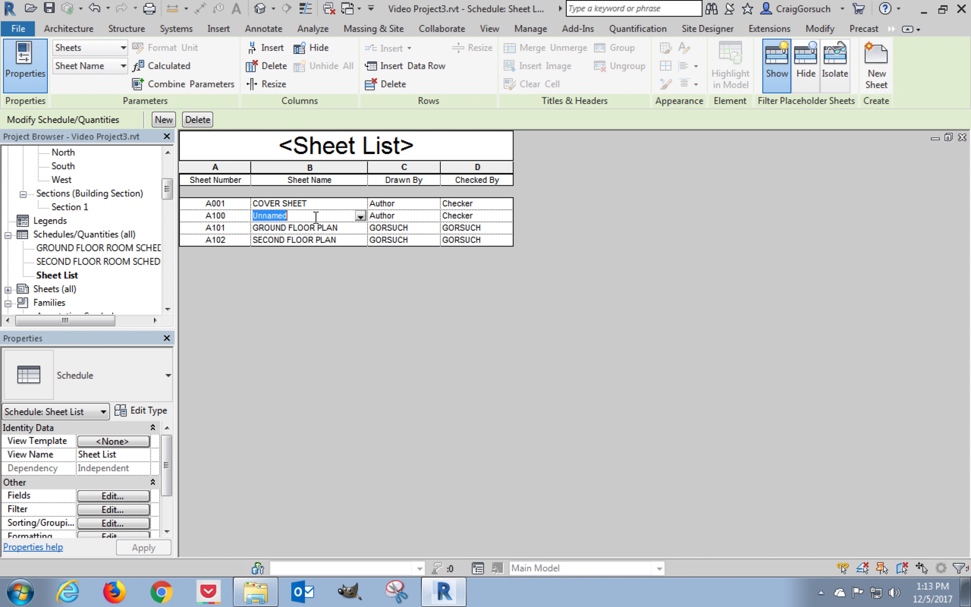
{"action": "type", "text": "SITE PLAN"}
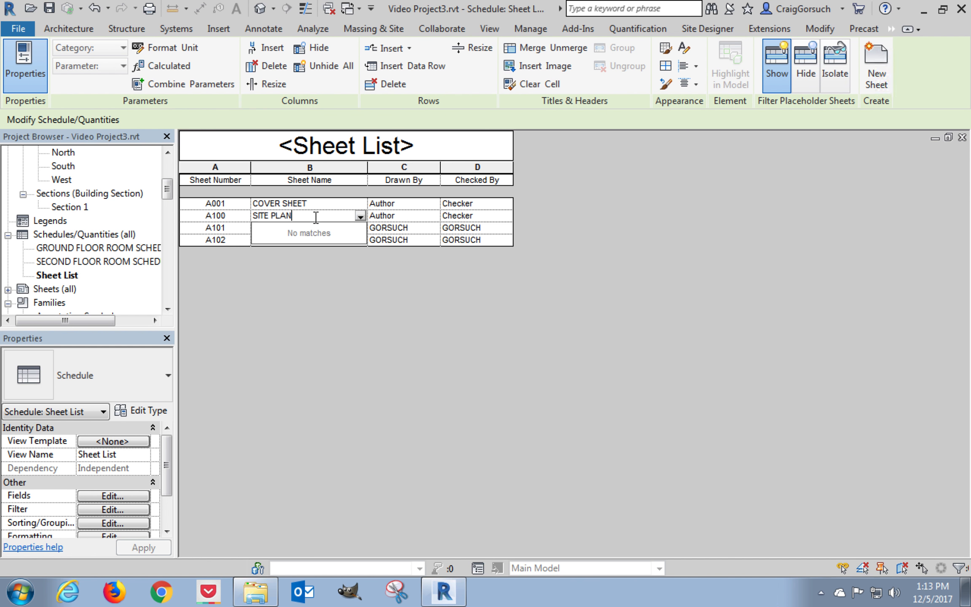
Insert a data row in the sheet list with sheet number A201 and sheet name EXTERIOR ELEVATIONS
{"action": "key", "text": "Return"}
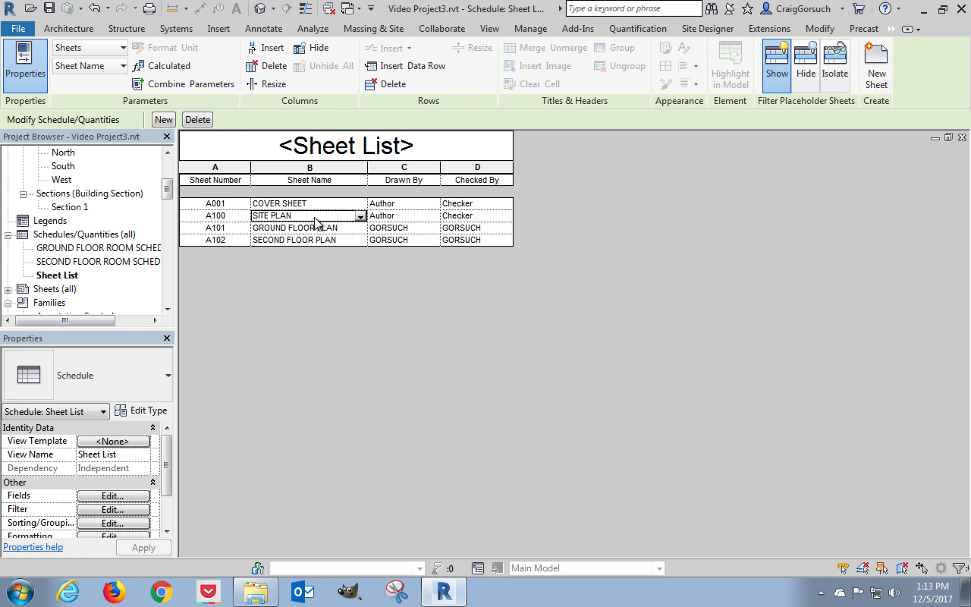
{"action": "left_click", "coordinate": [404, 68]}
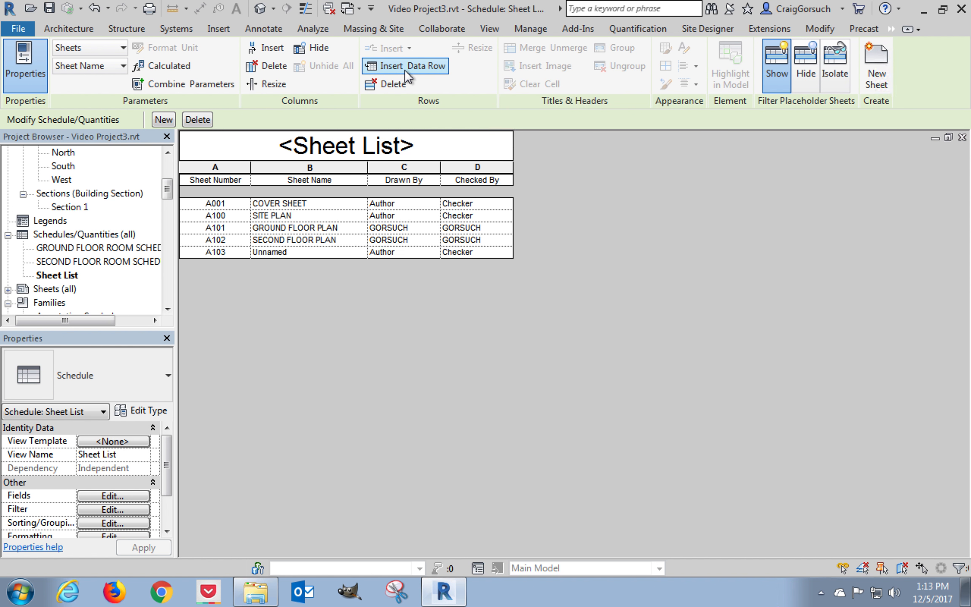
{"action": "left_click", "coordinate": [233, 249]}
{"action": "type", "text": "A201"}
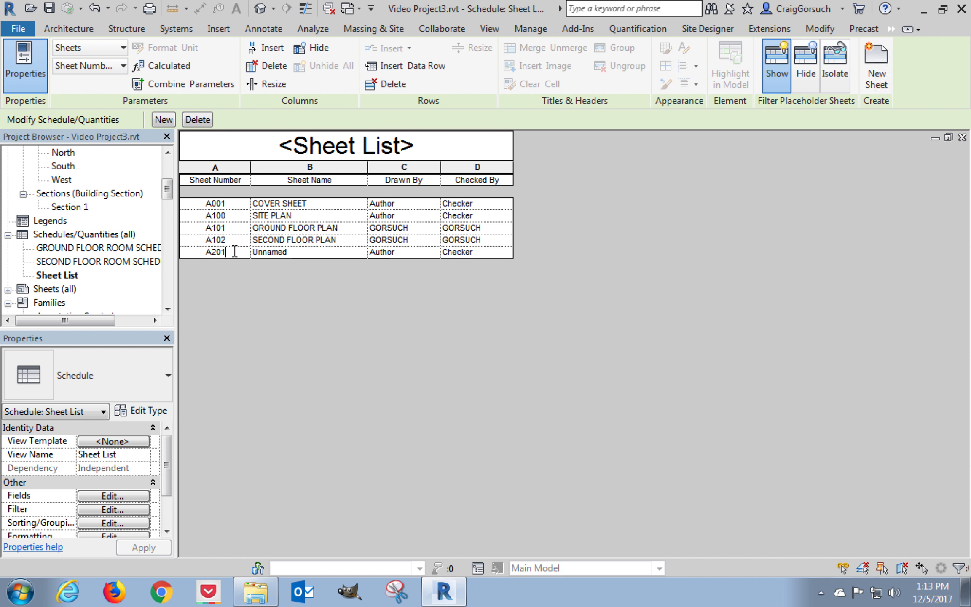
{"action": "key", "text": "Tab"}
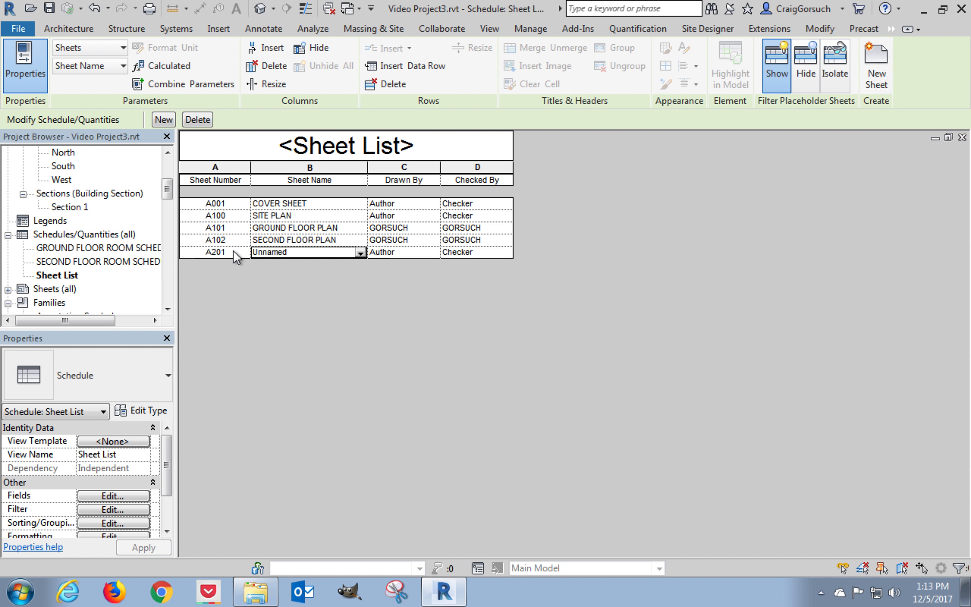
{"action": "type", "text": "EXTER"}
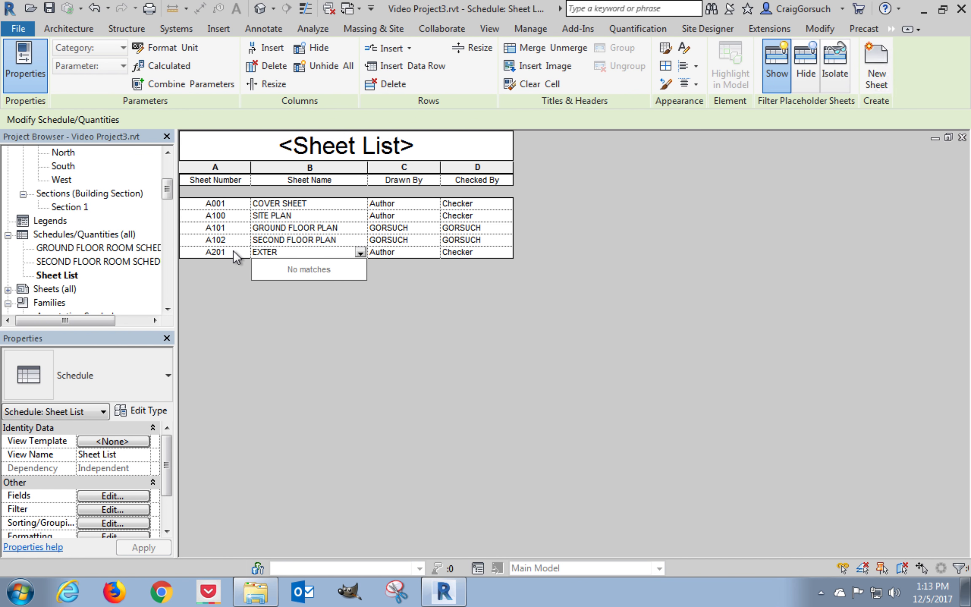
{"action": "type", "text": "IOR ELEVATIONS"}
{"action": "left_click", "coordinate": [228, 317]}
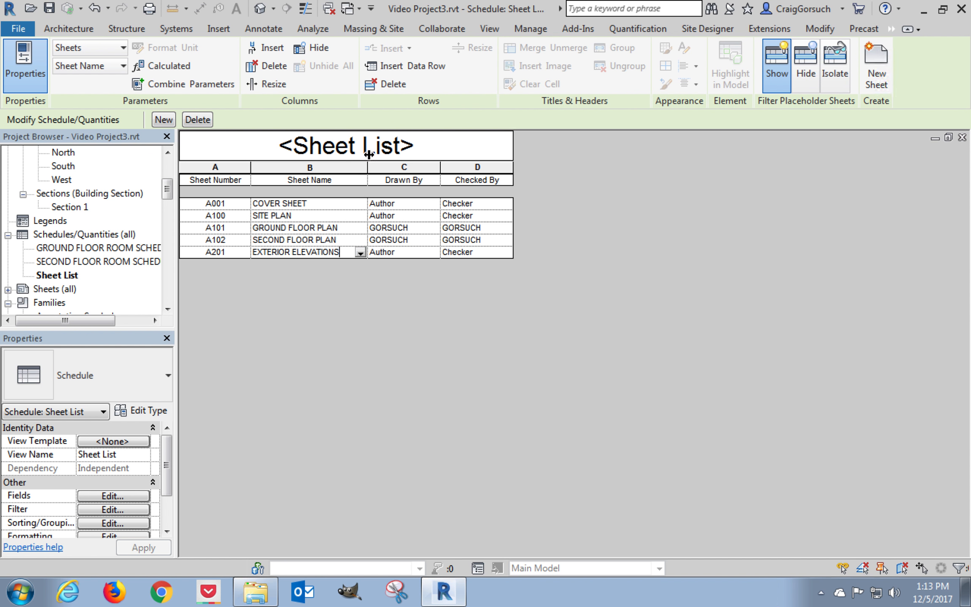
Insert a data row for sheet A202 in the sheet list and name it EXTERIOR ELEVATIONS
{"action": "left_click", "coordinate": [405, 66]}
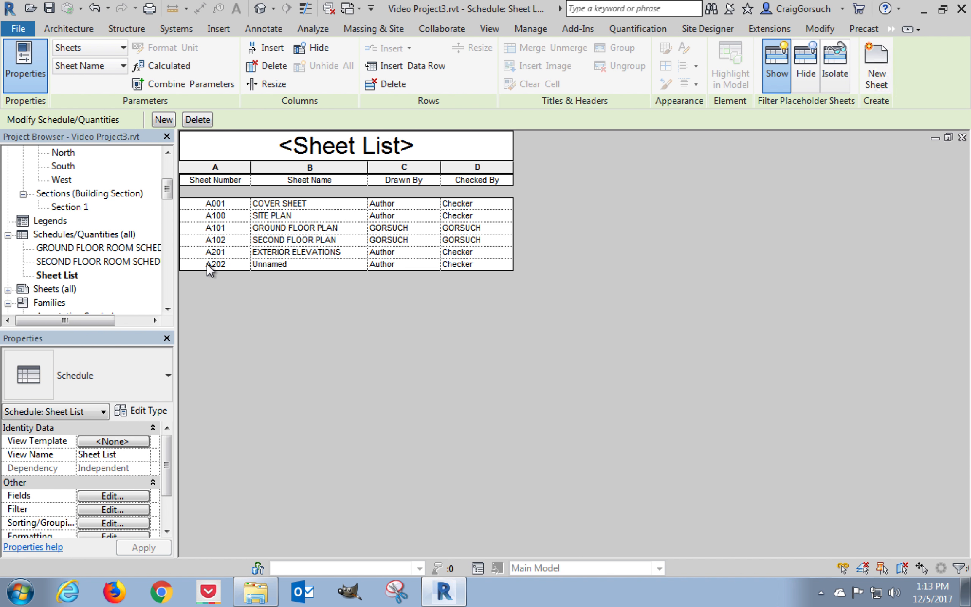
{"action": "left_click", "coordinate": [307, 265]}
{"action": "type", "text": "EXTERIOR ELEVATIONS"}
{"action": "key", "text": "Return"}
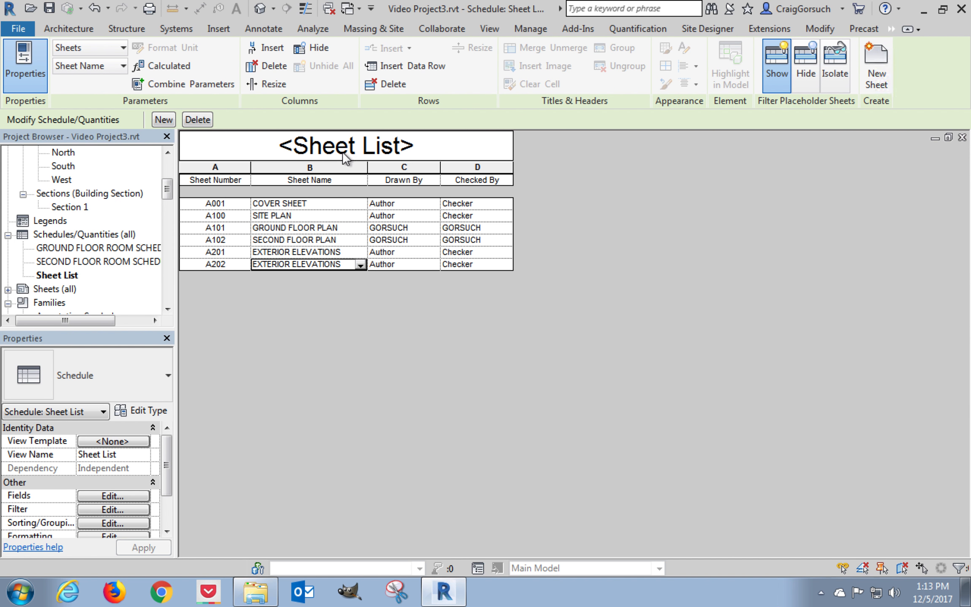
Insert a data row in the sheet list with sheet number A211 and sheet name INTERIOR ELEVATIONS
{"action": "left_click", "coordinate": [393, 65]}
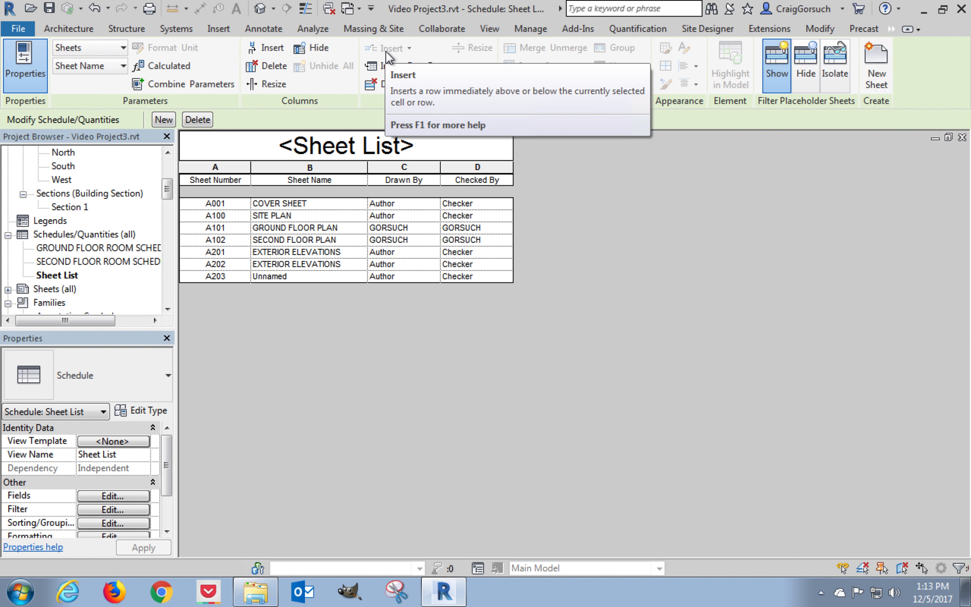
{"action": "left_click", "coordinate": [233, 278]}
{"action": "double_click", "coordinate": [199, 280]}
{"action": "type", "text": "A211"}
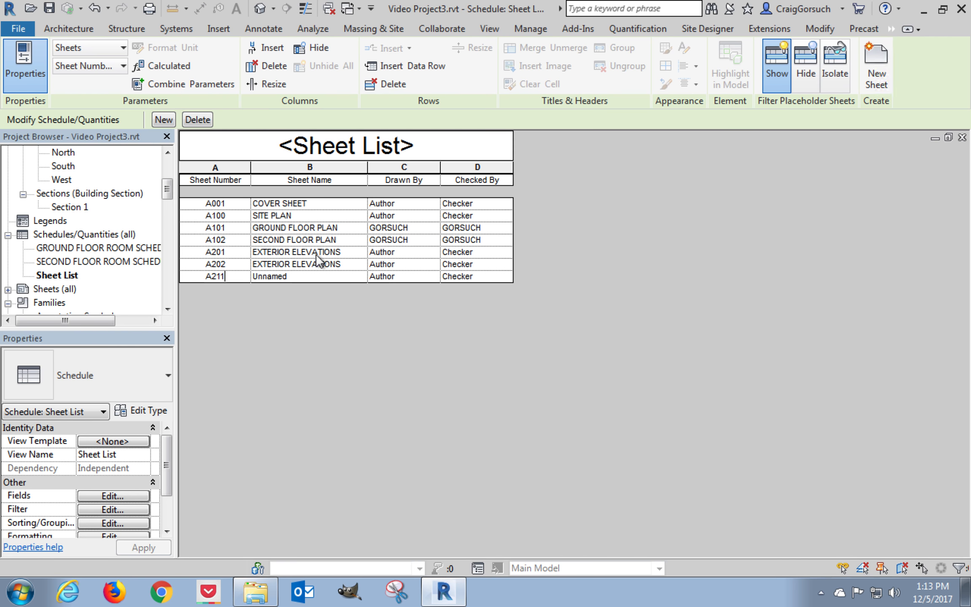
{"action": "left_click", "coordinate": [315, 278]}
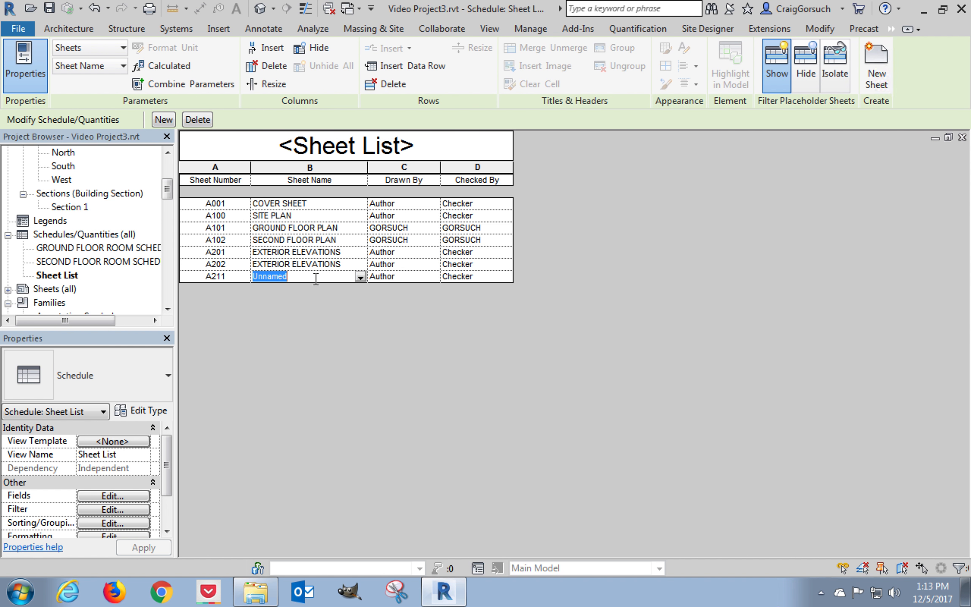
{"action": "type", "text": "INTERIOR ELEVAT"}
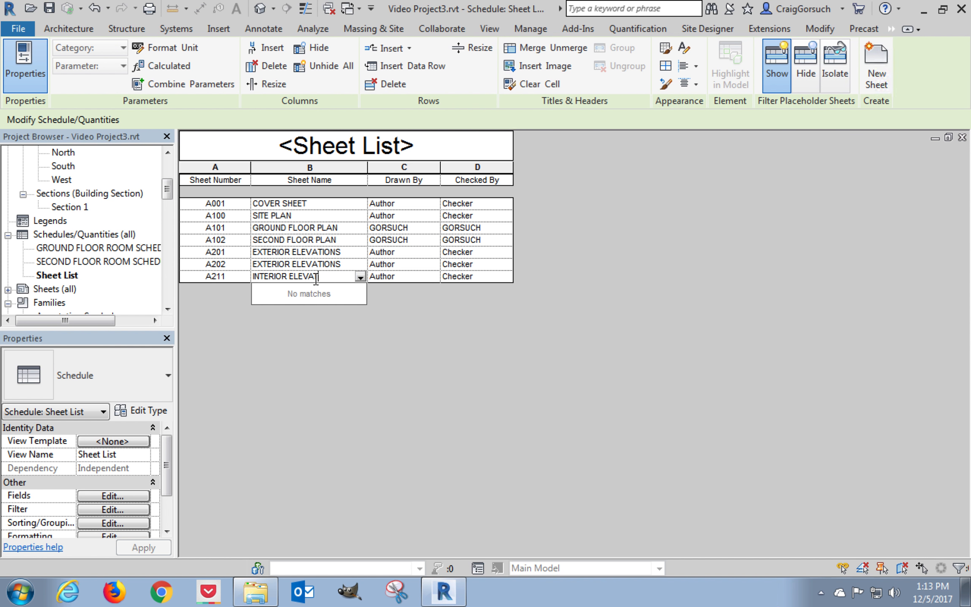
{"action": "type", "text": "IONS"}
{"action": "key", "text": "Return"}
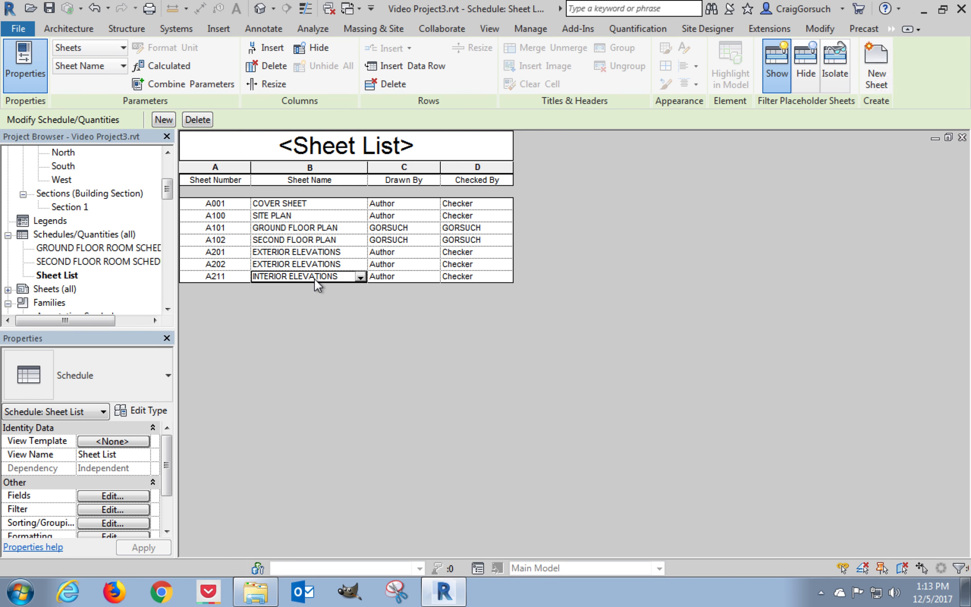
Insert a data row in the sheet list with sheet number A301 and sheet name BUILDING SECTIONS
{"action": "left_click", "coordinate": [406, 67]}
{"action": "left_click", "coordinate": [237, 290]}
{"action": "type", "text": "A301"}
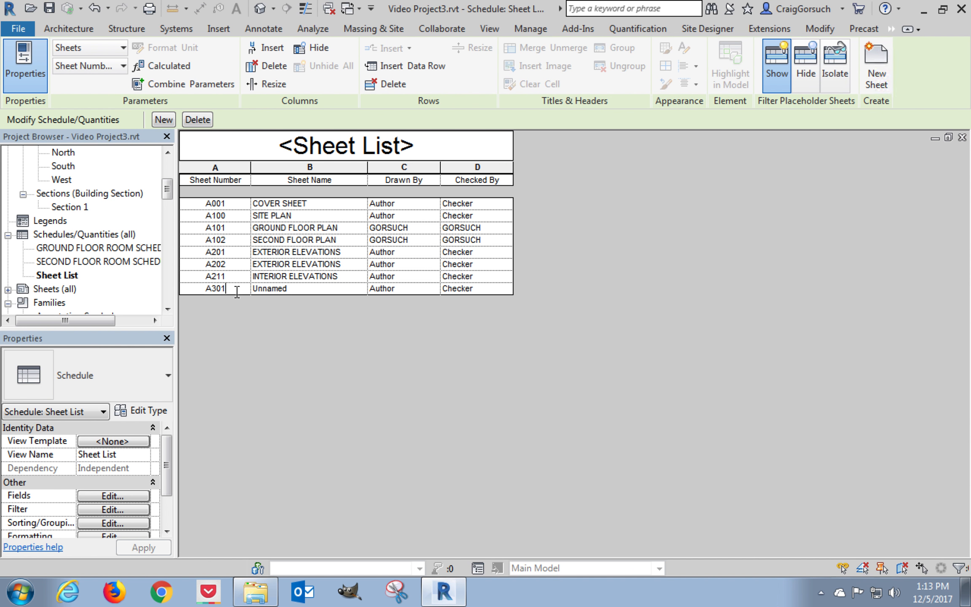
{"action": "key", "text": "Tab"}
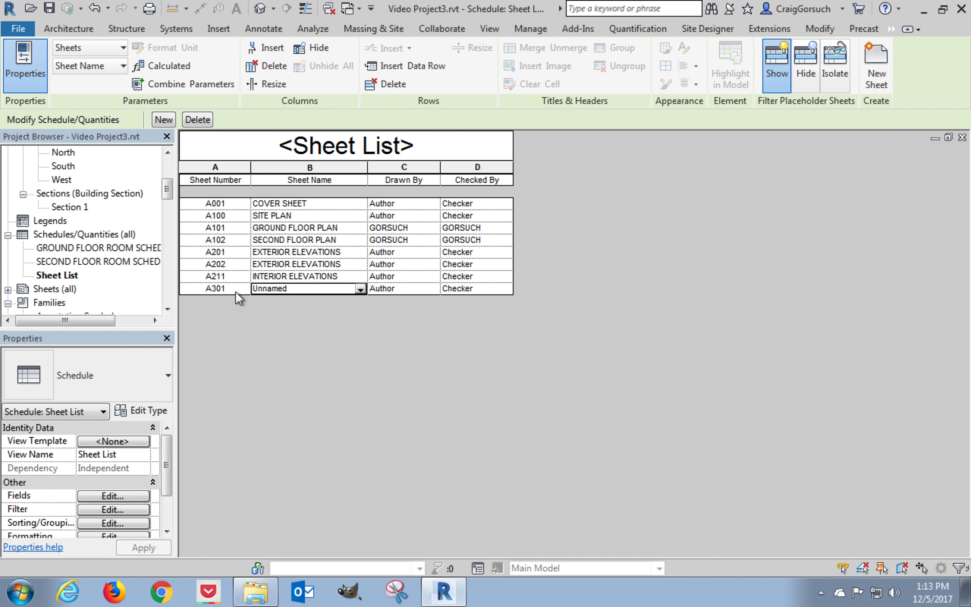
{"action": "type", "text": "BUI"}
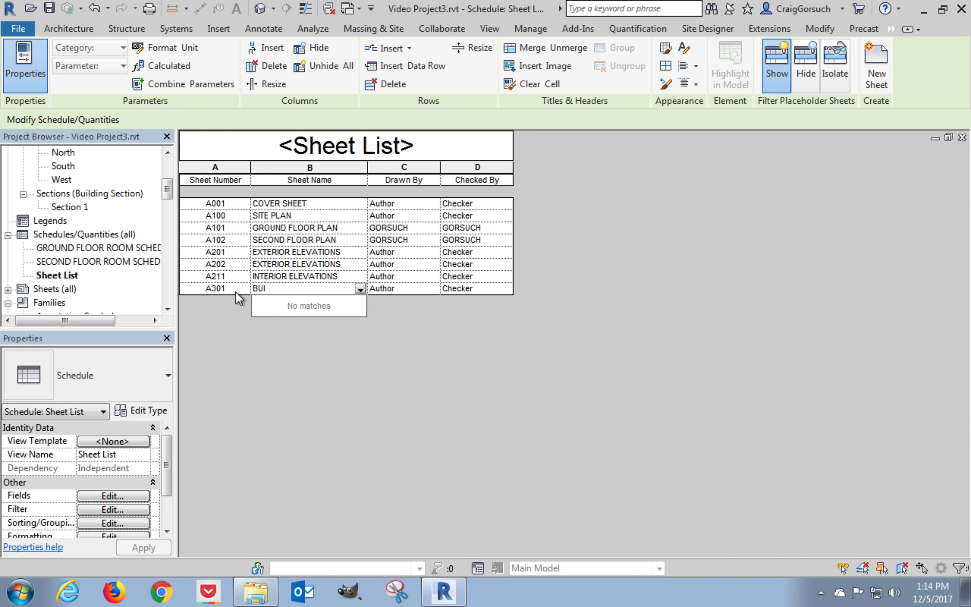
{"action": "type", "text": "LDING SECTIONS"}
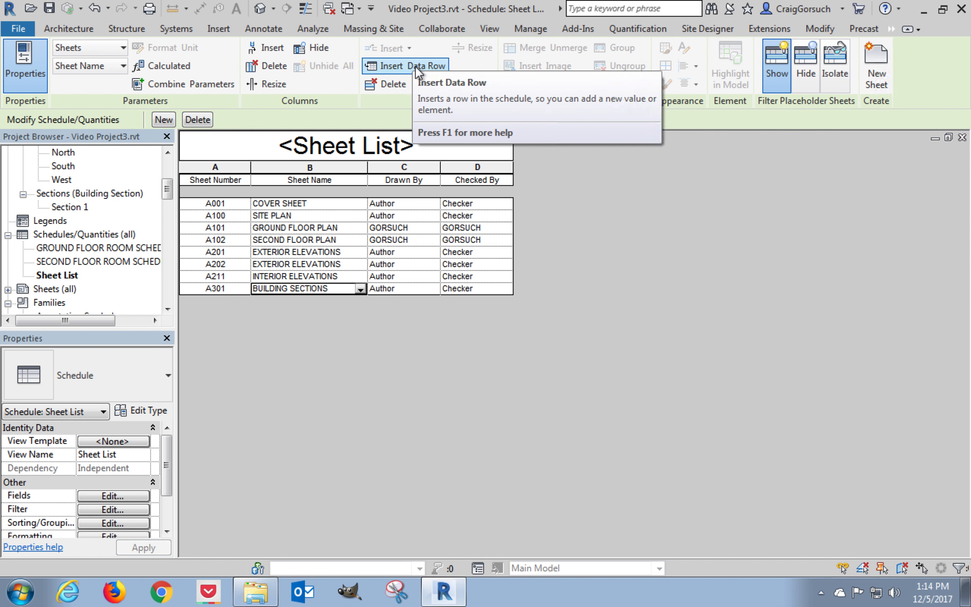
Insert a data row in the sheet list with sheet number A311 and sheet name WALL SECTIONS
{"action": "left_click", "coordinate": [416, 66]}
{"action": "left_click", "coordinate": [240, 301]}
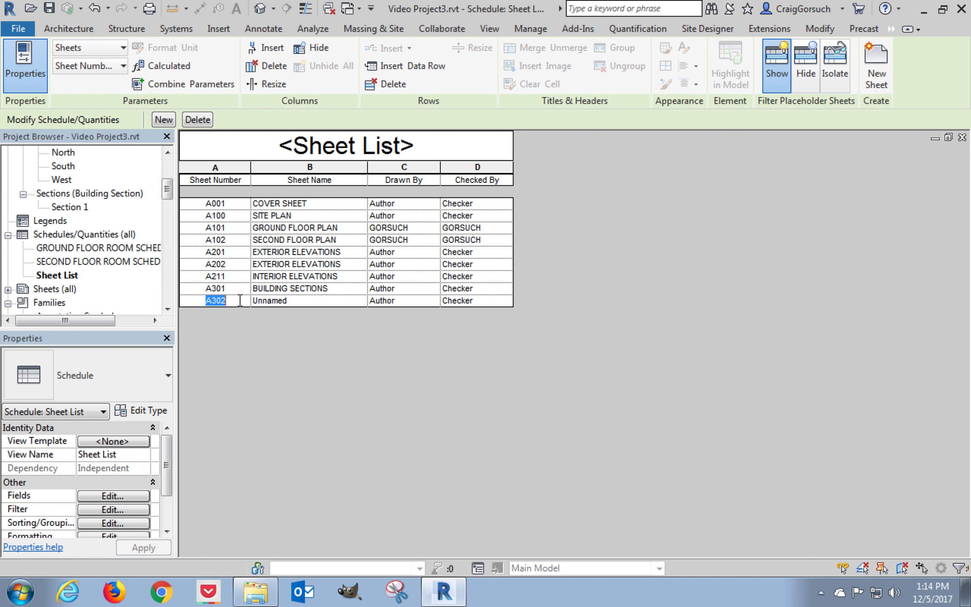
{"action": "type", "text": "A311"}
{"action": "key", "text": "Tab"}
{"action": "type", "text": "WALL SECTIONS"}
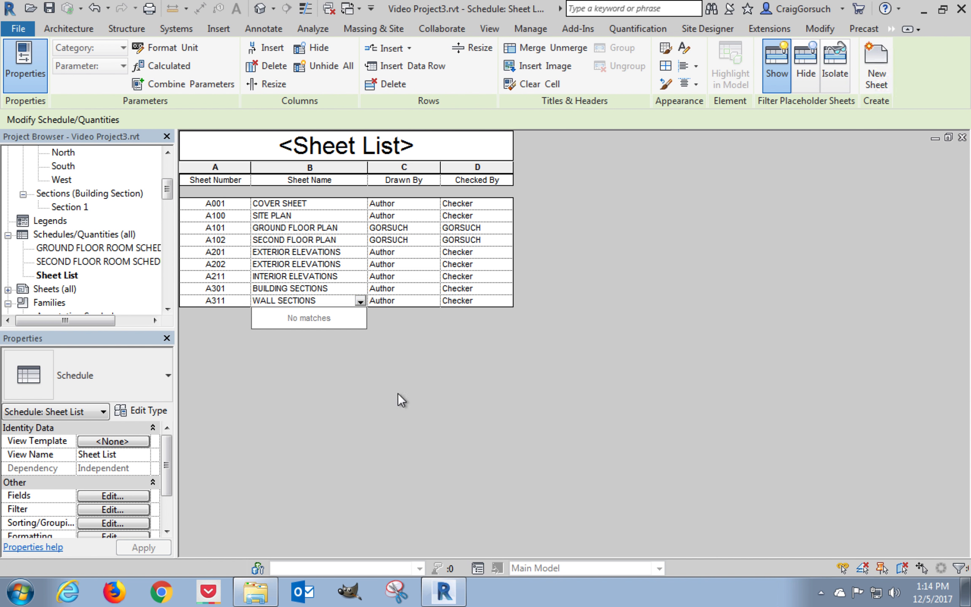
{"action": "left_click", "coordinate": [442, 385]}
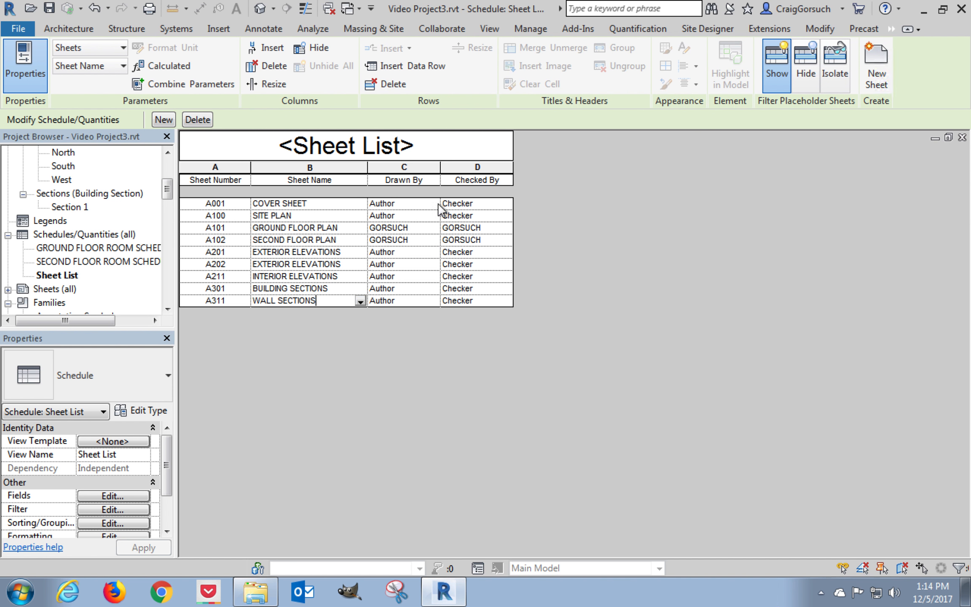
Set Drawn By to the drafter's surname already used on A101 for sheets A001, A100, A201, A202, A211, A301 and A311
{"action": "left_click", "coordinate": [433, 206]}
{"action": "left_click", "coordinate": [424, 226]}
{"action": "left_click", "coordinate": [433, 217]}
{"action": "left_click", "coordinate": [433, 216]}
{"action": "left_click", "coordinate": [425, 238]}
{"action": "left_click", "coordinate": [433, 252]}
{"action": "left_click", "coordinate": [433, 252]}
{"action": "left_click", "coordinate": [413, 273]}
{"action": "left_click", "coordinate": [433, 264]}
{"action": "left_click", "coordinate": [433, 264]}
{"action": "left_click", "coordinate": [399, 286]}
{"action": "left_click", "coordinate": [433, 276]}
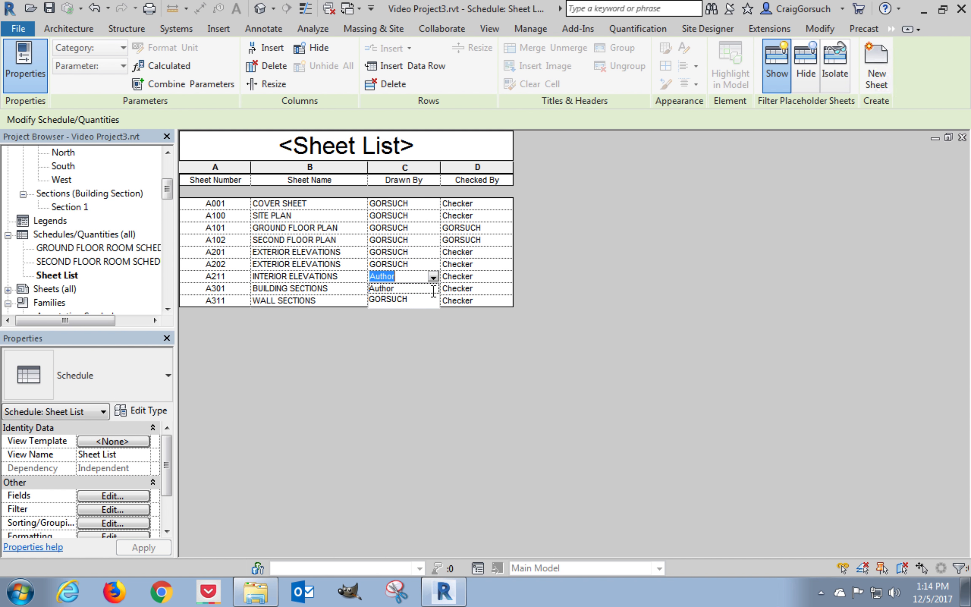
{"action": "left_click", "coordinate": [400, 299]}
{"action": "left_click", "coordinate": [433, 289]}
{"action": "left_click", "coordinate": [433, 288]}
{"action": "left_click", "coordinate": [390, 310]}
{"action": "left_click", "coordinate": [433, 299]}
{"action": "left_click", "coordinate": [433, 299]}
{"action": "left_click", "coordinate": [384, 322]}
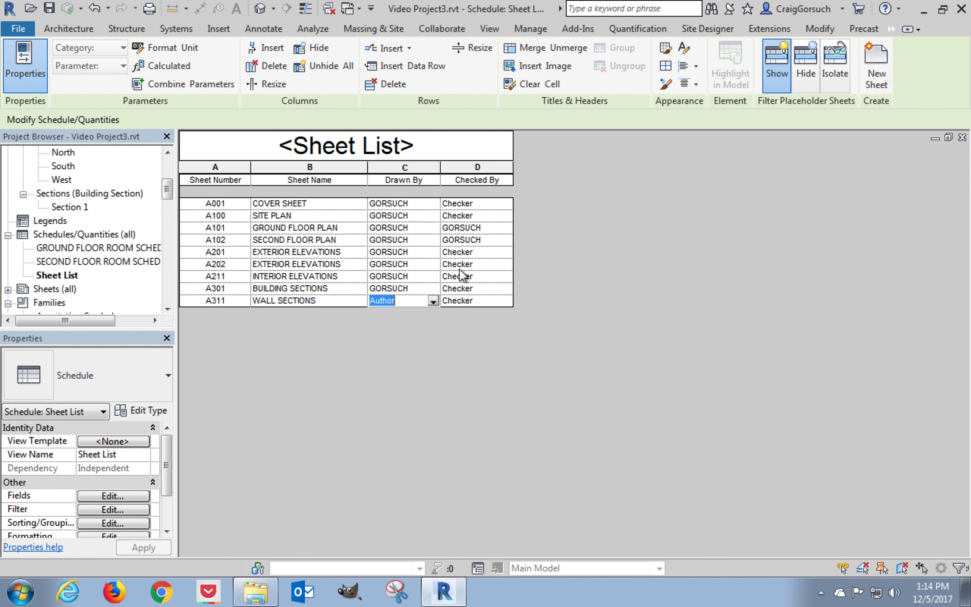
Set Checked By to the checker's surname already used on A101 for every sheet row still set to Checker
{"action": "left_click", "coordinate": [508, 203]}
{"action": "left_click", "coordinate": [507, 204]}
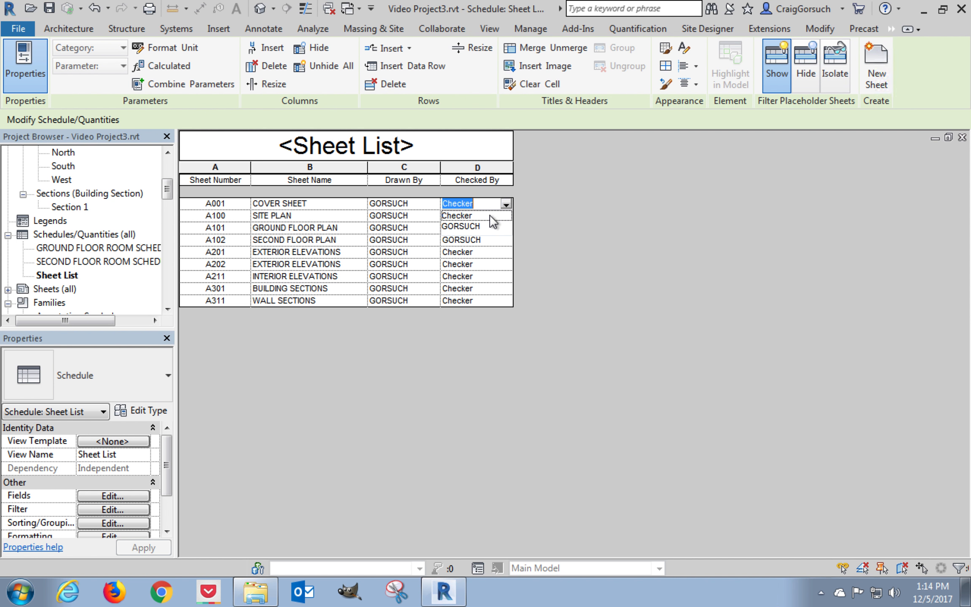
{"action": "left_click", "coordinate": [476, 226]}
{"action": "left_click", "coordinate": [506, 216]}
{"action": "left_click", "coordinate": [506, 216]}
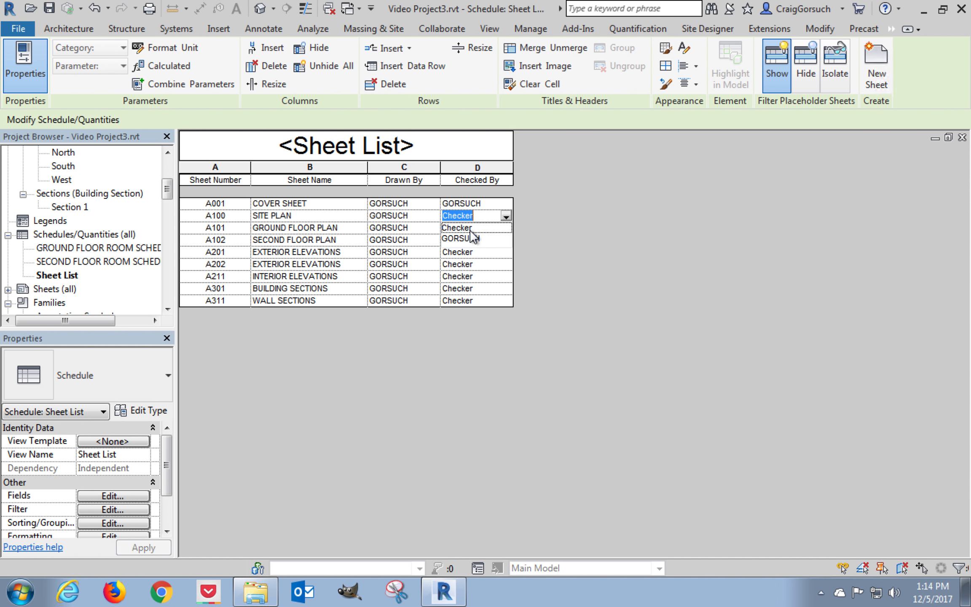
{"action": "left_click", "coordinate": [465, 237]}
{"action": "left_click", "coordinate": [506, 253]}
{"action": "left_click", "coordinate": [506, 252]}
{"action": "left_click", "coordinate": [506, 274]}
{"action": "left_click", "coordinate": [506, 265]}
{"action": "left_click", "coordinate": [506, 265]}
{"action": "left_click", "coordinate": [463, 287]}
{"action": "left_click", "coordinate": [506, 276]}
{"action": "left_click", "coordinate": [506, 277]}
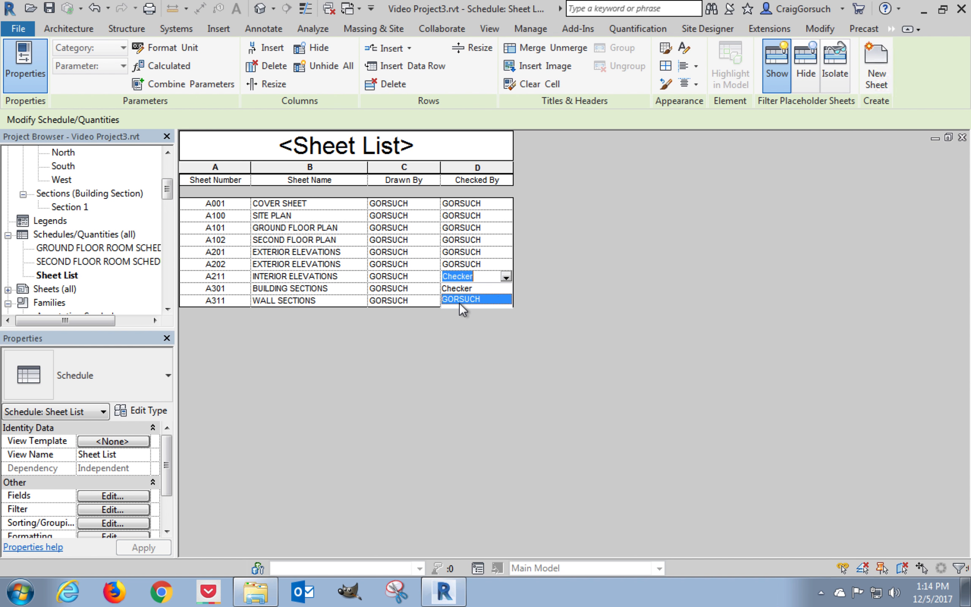
{"action": "left_click", "coordinate": [460, 300]}
{"action": "left_click", "coordinate": [506, 289]}
{"action": "left_click", "coordinate": [506, 288]}
{"action": "left_click", "coordinate": [459, 310]}
{"action": "left_click", "coordinate": [504, 301]}
{"action": "left_click", "coordinate": [506, 301]}
{"action": "left_click", "coordinate": [460, 324]}
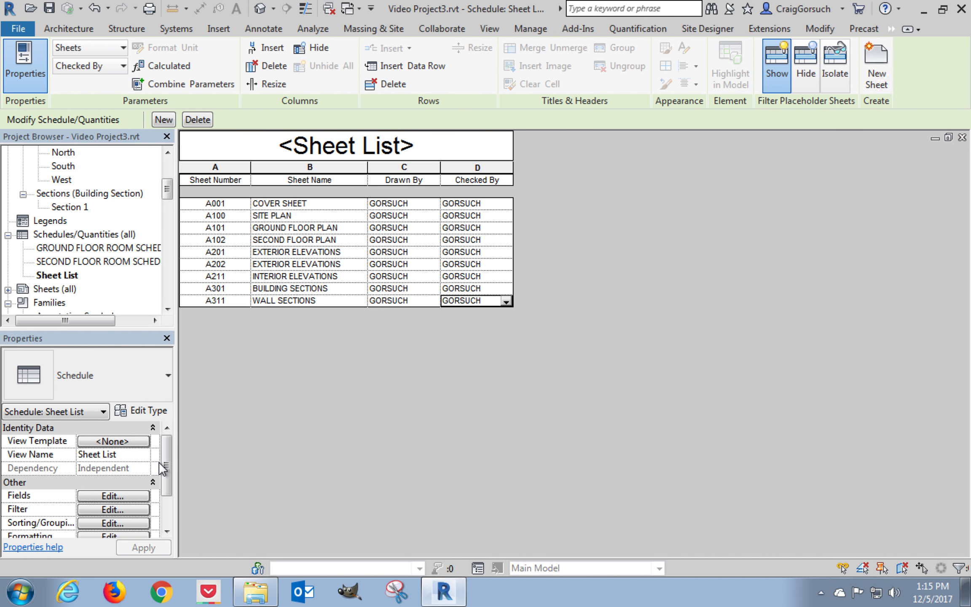
Remove the Drawn By and Checked By fields from the sheet list, leaving only Sheet Number and Sheet Name
{"action": "left_click_drag", "start_coordinate": [162, 458], "coordinate": [165, 476]}
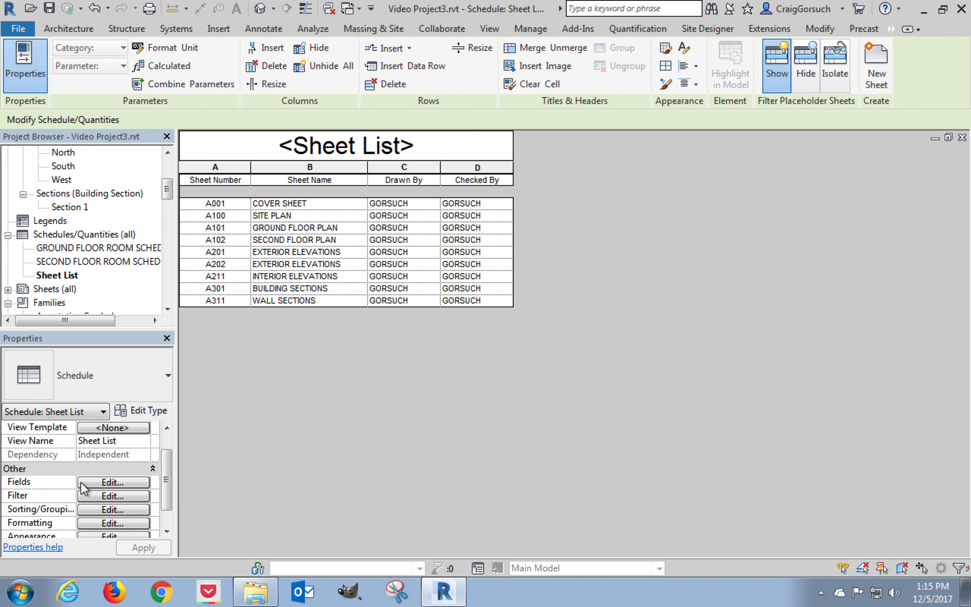
{"action": "left_click", "coordinate": [101, 482]}
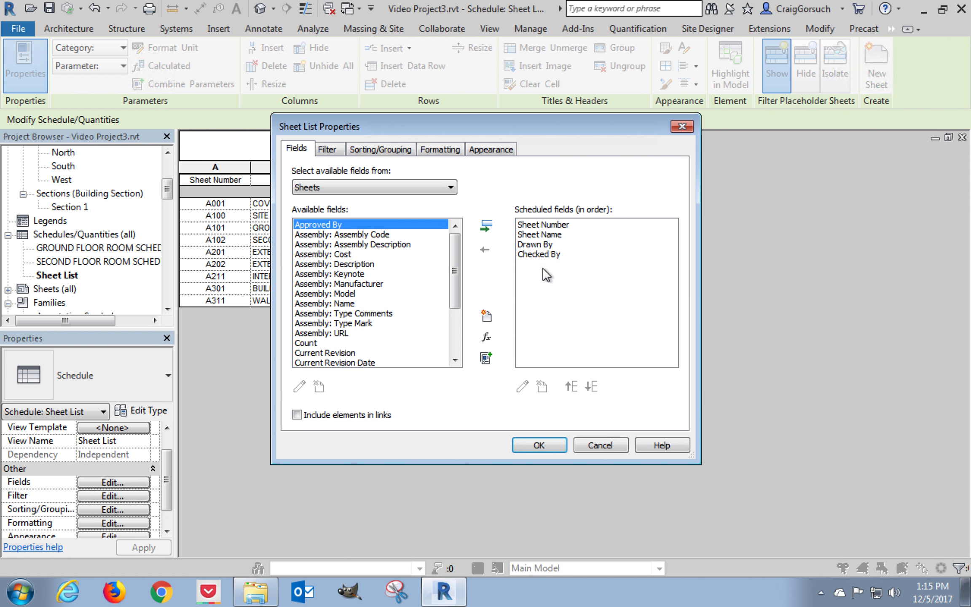
{"action": "double_click", "coordinate": [539, 245]}
{"action": "double_click", "coordinate": [536, 244]}
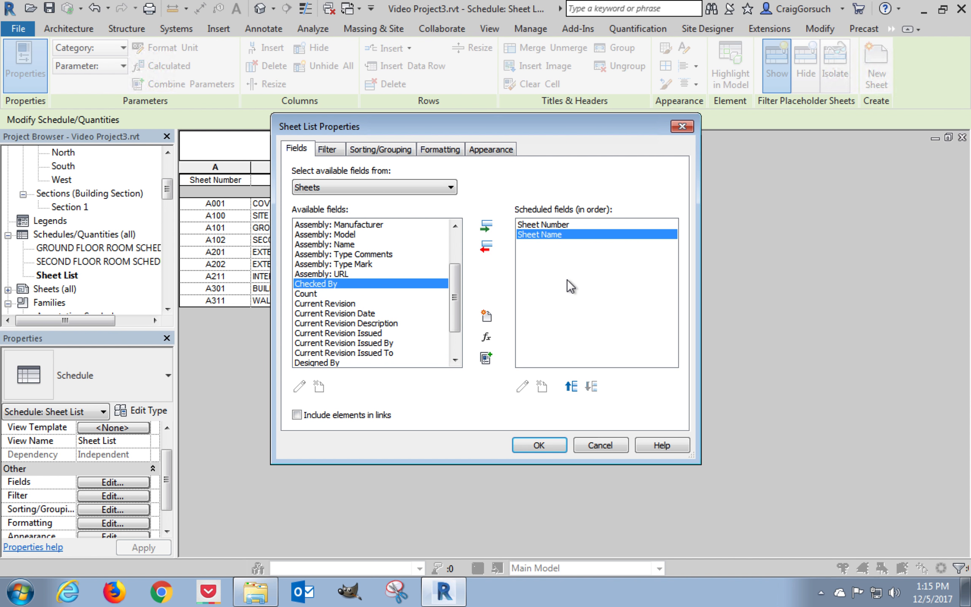
{"action": "left_click", "coordinate": [532, 447]}
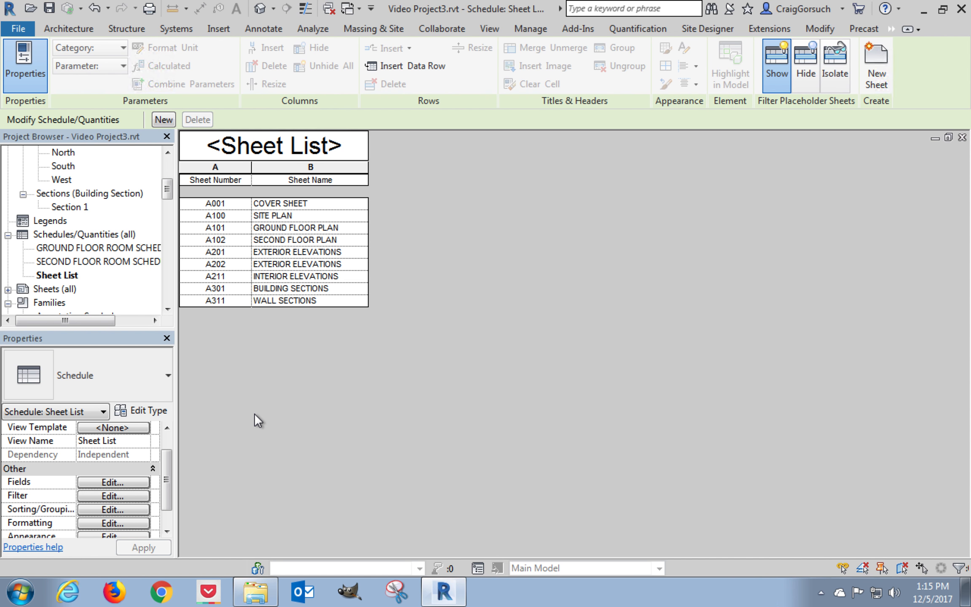
Expand the Sheets (all) group in the Project Browser to check which sheets exist in the project
{"action": "left_click_drag", "start_coordinate": [164, 191], "coordinate": [164, 167]}
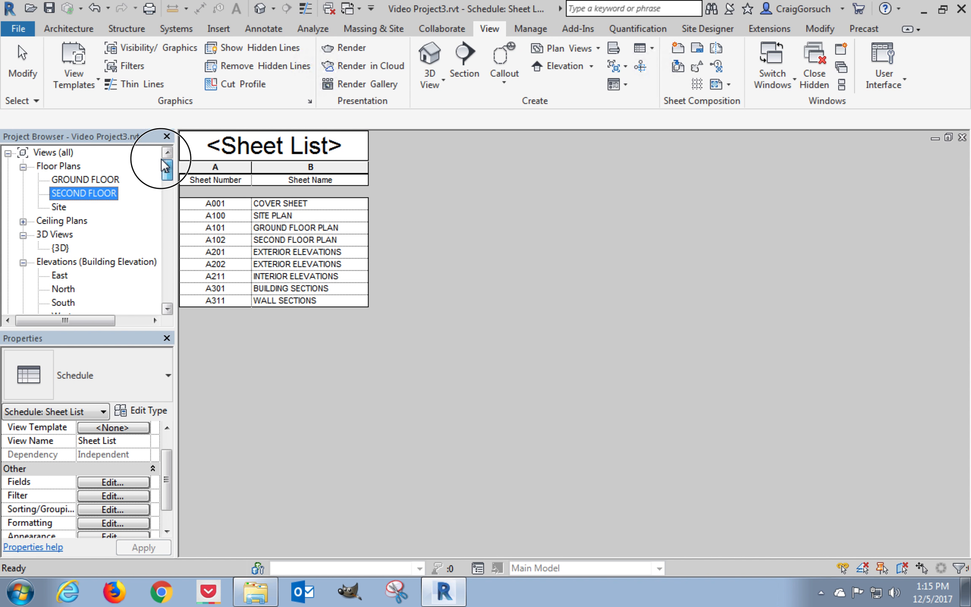
{"action": "left_click", "coordinate": [96, 192]}
{"action": "left_click_drag", "start_coordinate": [166, 172], "coordinate": [167, 209]}
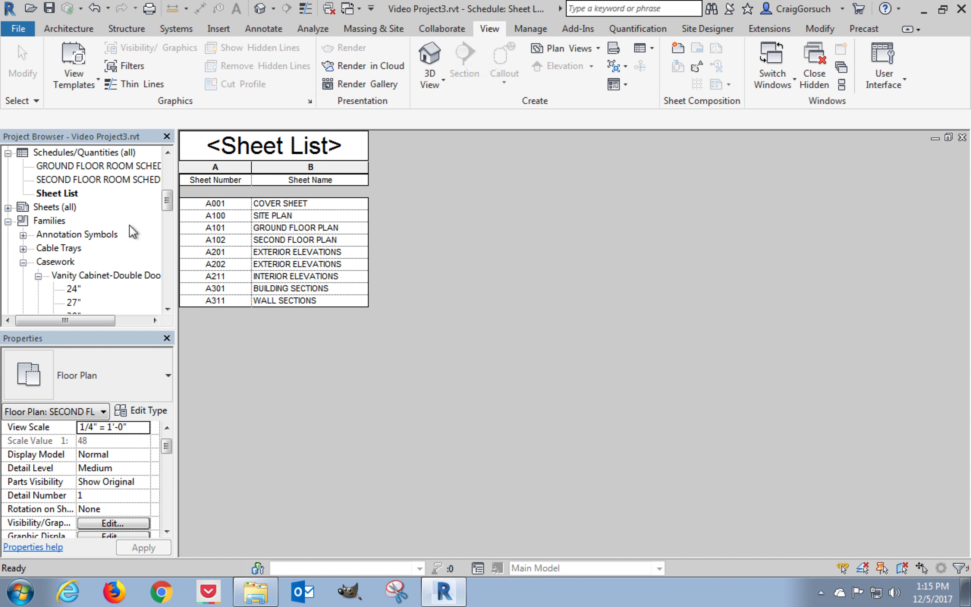
{"action": "left_click", "coordinate": [8, 208]}
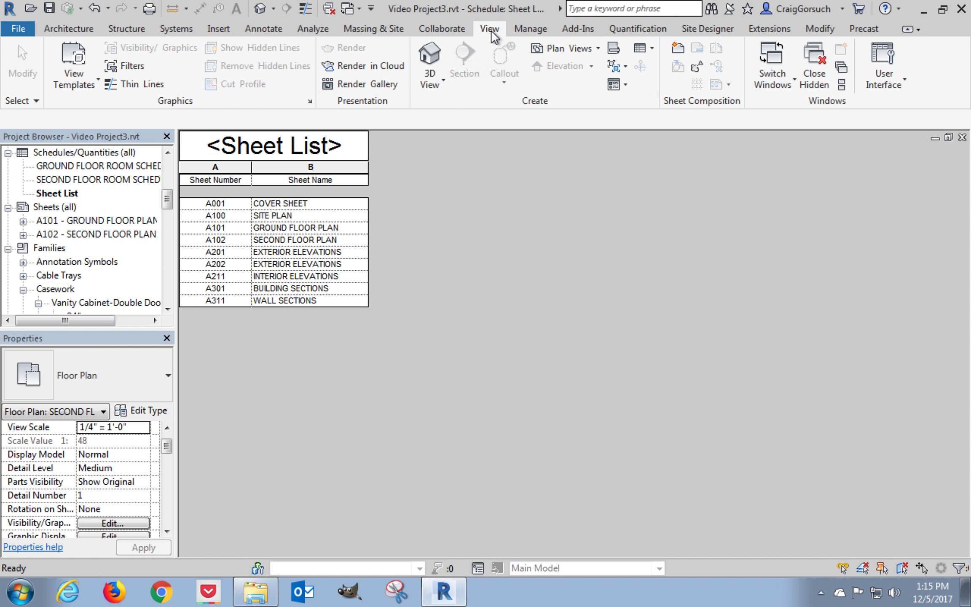
Create D 22 x 34 Horizontal sheets from all the placeholders, A001 - COVER SHEET through A311 - WALL SECTIONS
{"action": "left_click", "coordinate": [682, 53]}
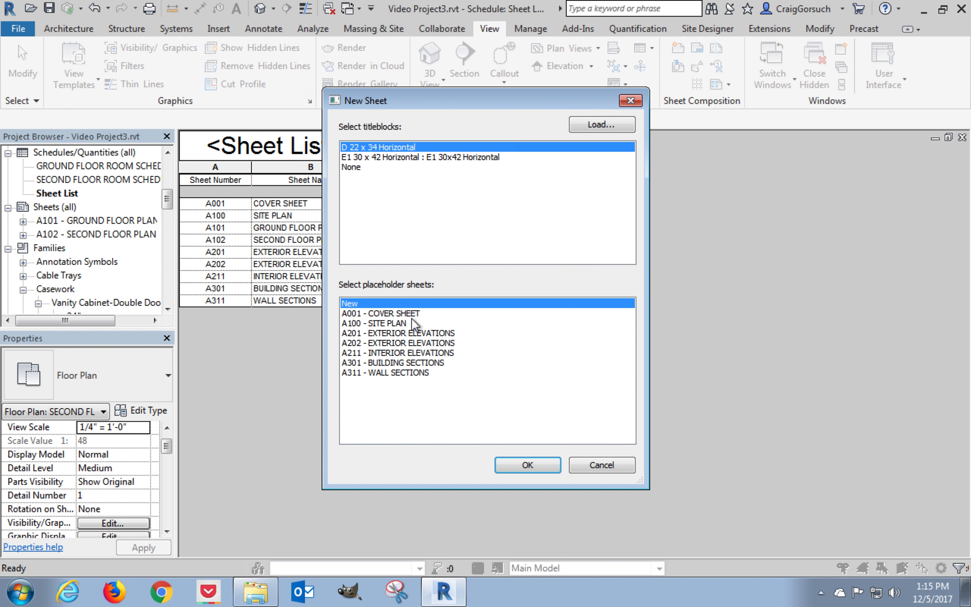
{"action": "left_click", "coordinate": [444, 314]}
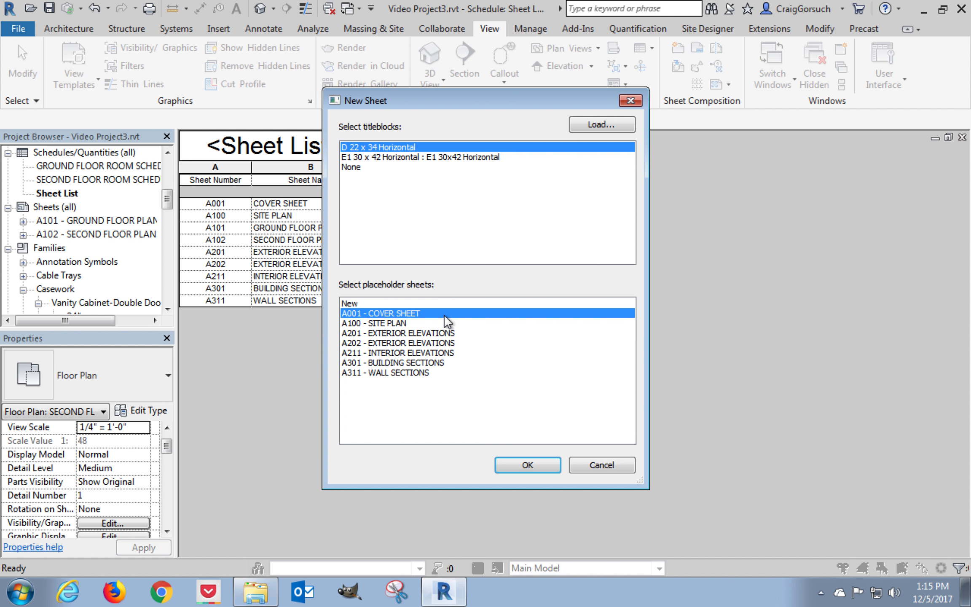
{"action": "left_click", "coordinate": [387, 372], "text": "shift"}
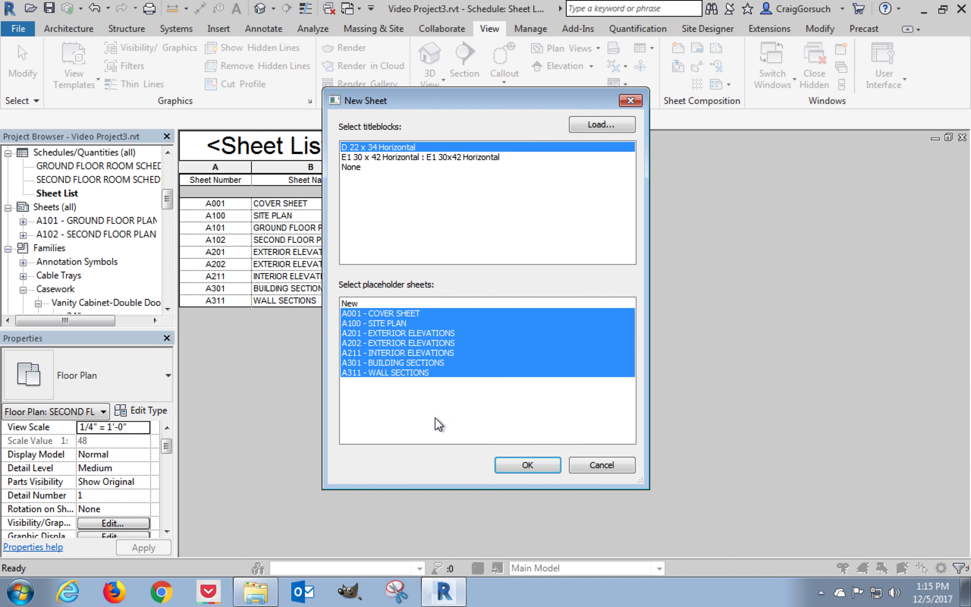
{"action": "left_click", "coordinate": [523, 466]}
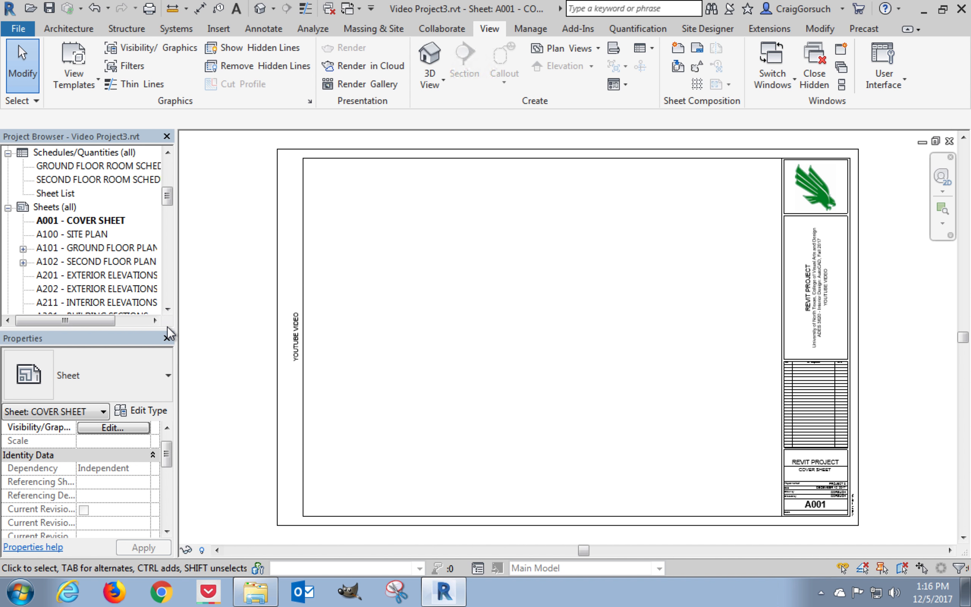
Review the Sheets (all) list in the Project Browser and inspect the title block information on cover sheet A001
{"action": "left_click", "coordinate": [168, 309]}
{"action": "left_click", "coordinate": [167, 309]}
{"action": "left_click", "coordinate": [167, 309]}
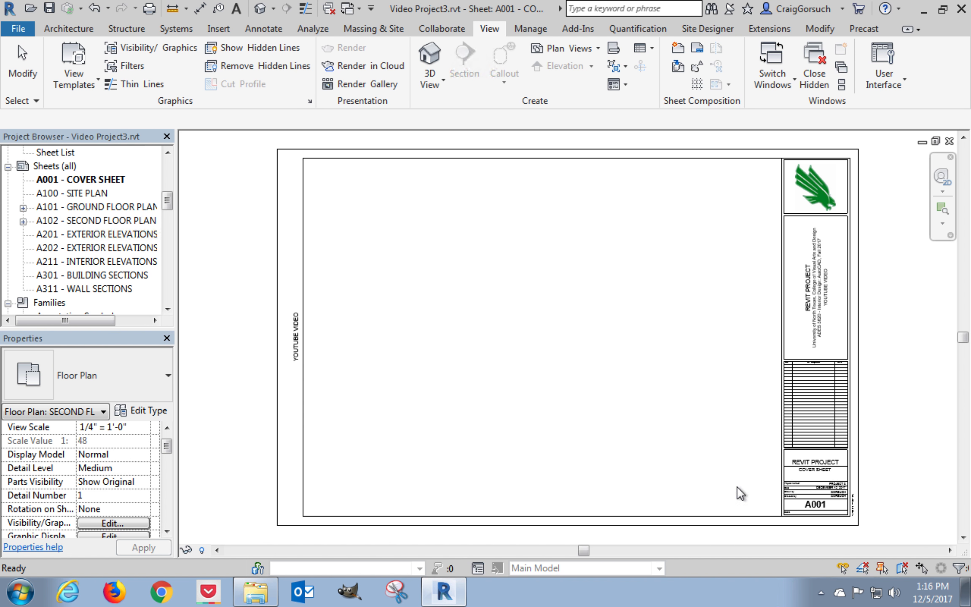
{"action": "scroll", "coordinate": [854, 524], "scroll_direction": "up", "scroll_amount": 4}
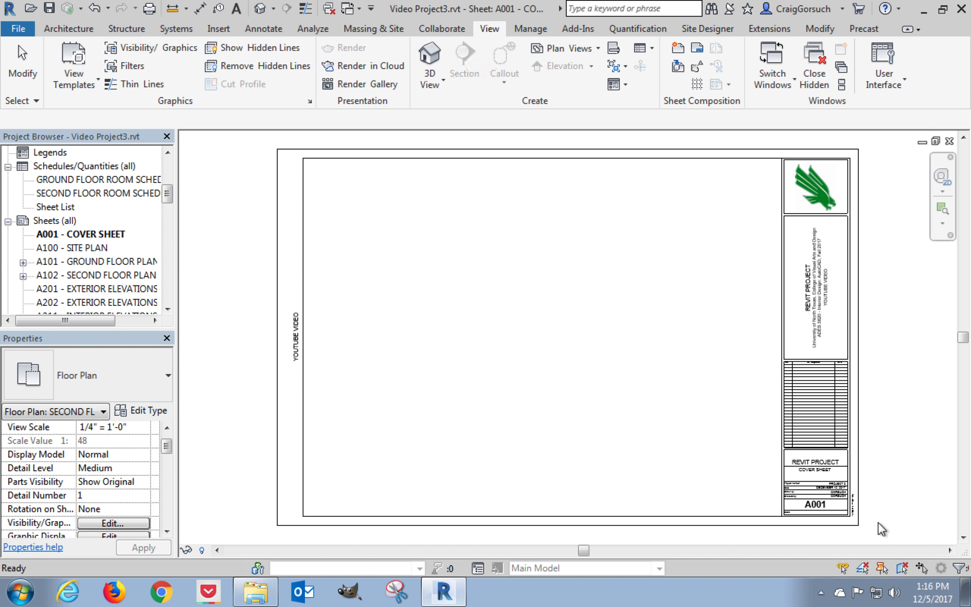
{"action": "left_click", "coordinate": [875, 526]}
{"action": "scroll", "coordinate": [874, 527], "scroll_direction": "up", "scroll_amount": 5}
{"action": "scroll", "coordinate": [610, 355], "scroll_direction": "up", "scroll_amount": 4}
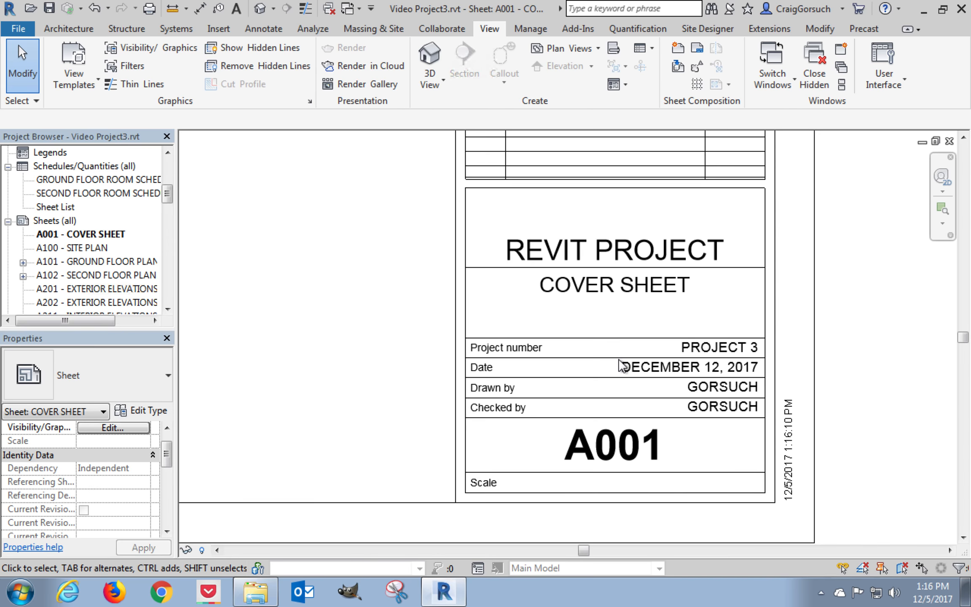
{"action": "scroll", "coordinate": [605, 354], "scroll_direction": "down", "scroll_amount": 2}
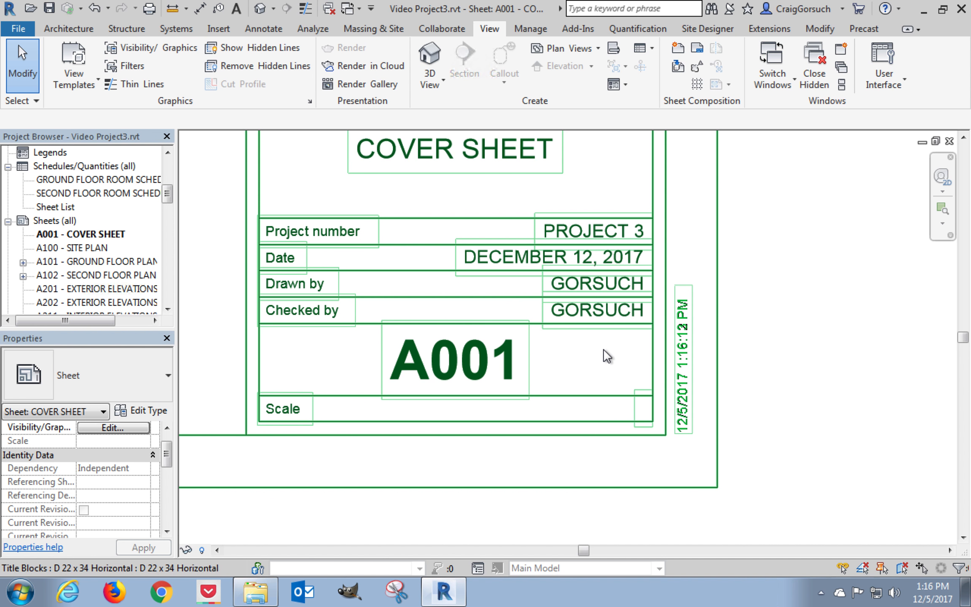
{"action": "key", "text": "z"}
{"action": "key", "text": "a"}
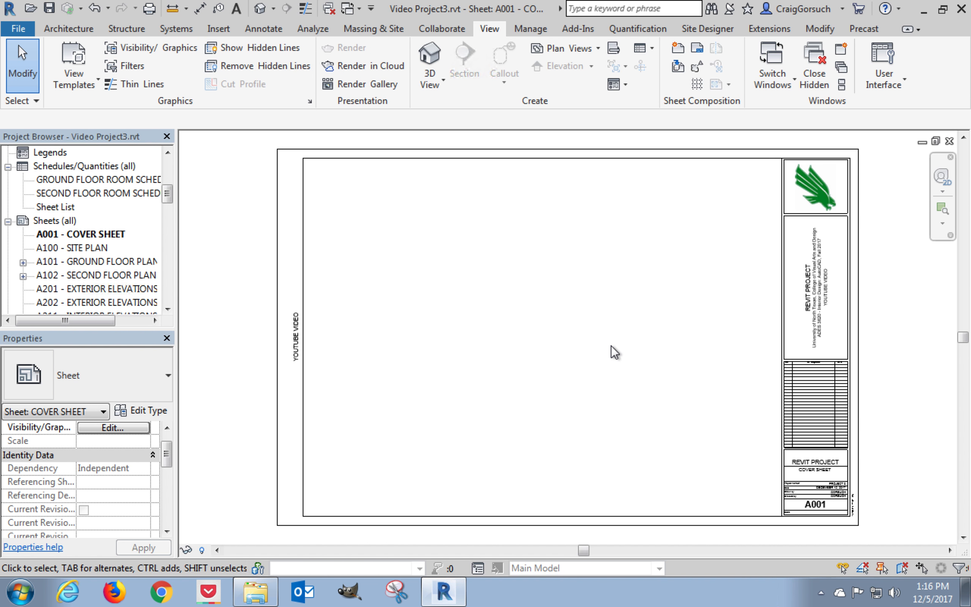